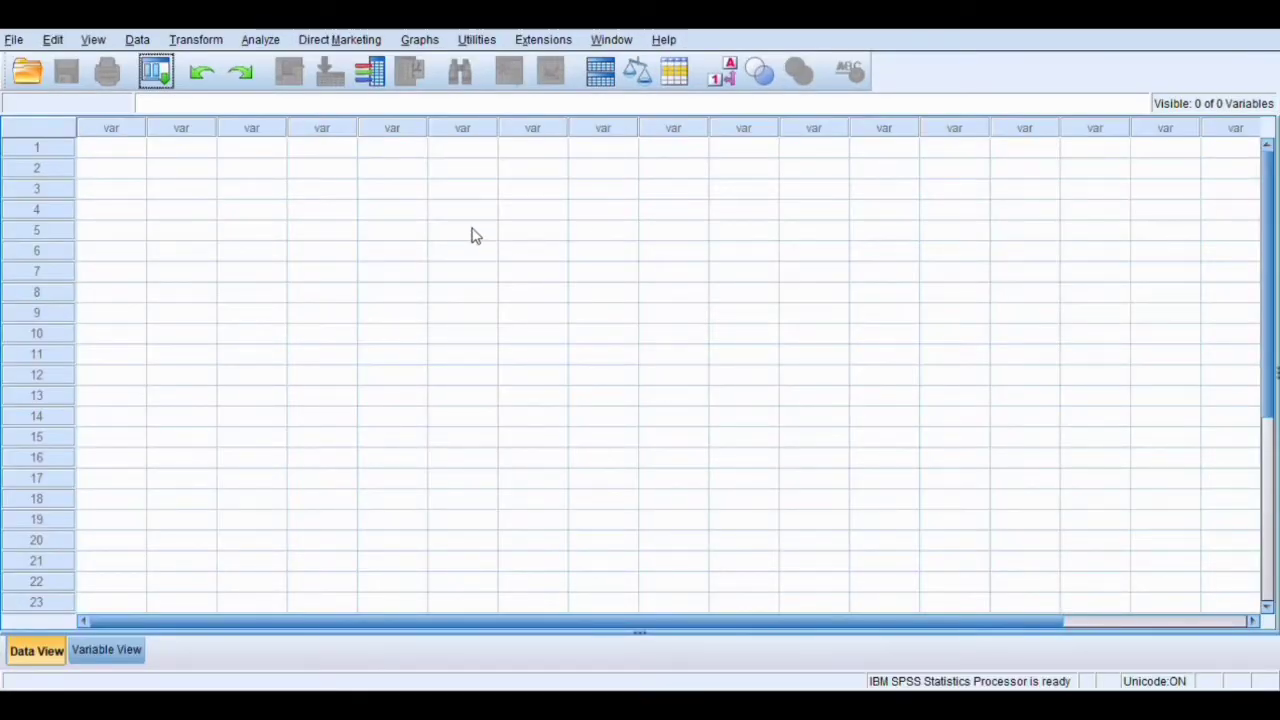
- Enter 12 score pairs in the first two columns (75/80, 60/75, 75/75, 65/90, 80/85, 75/85, 80/95, 65/95, 80/80, 60/90, 67/75, 65/75) and show the variable definitions
click(136, 150)
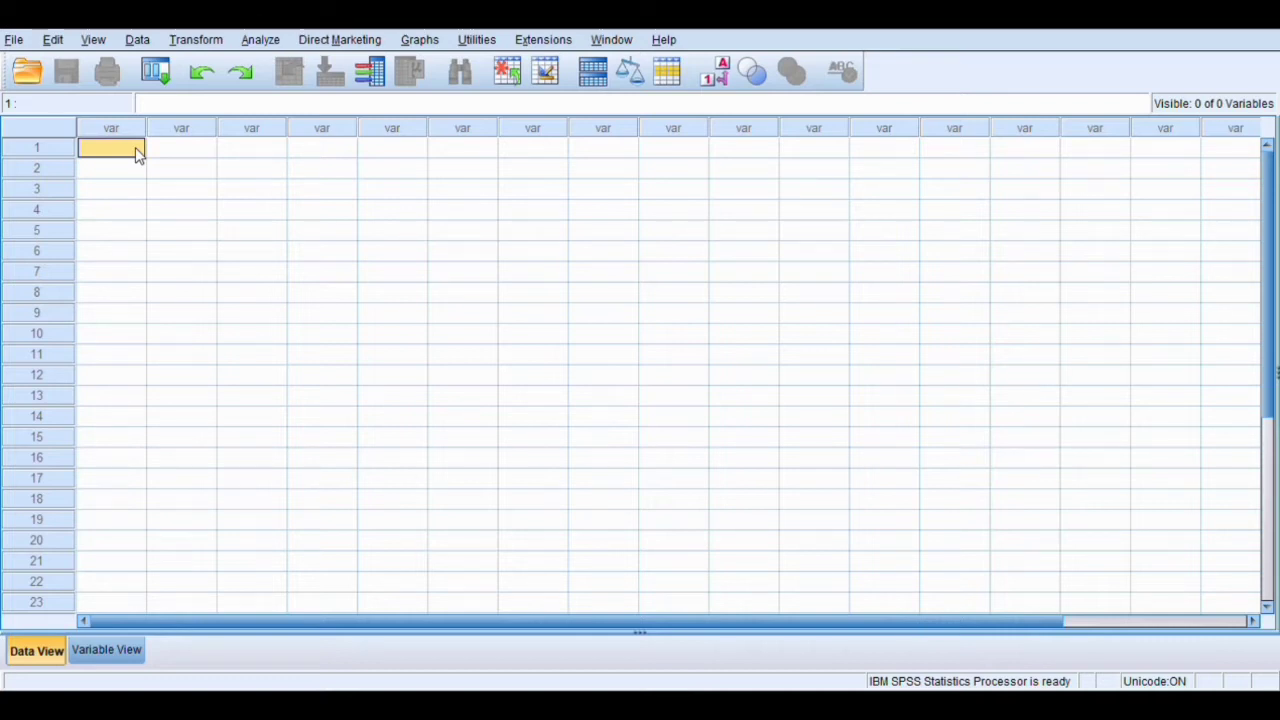
text(75.00	80.00 60.00	75.00 75.00	75.00 65.00	90.00 80.00	85.00 75.00	85.00 80.00	95.00 65.00	95.00 80.00	80.00 60.00	90.00 67.00	75.00 65.00	75.00)
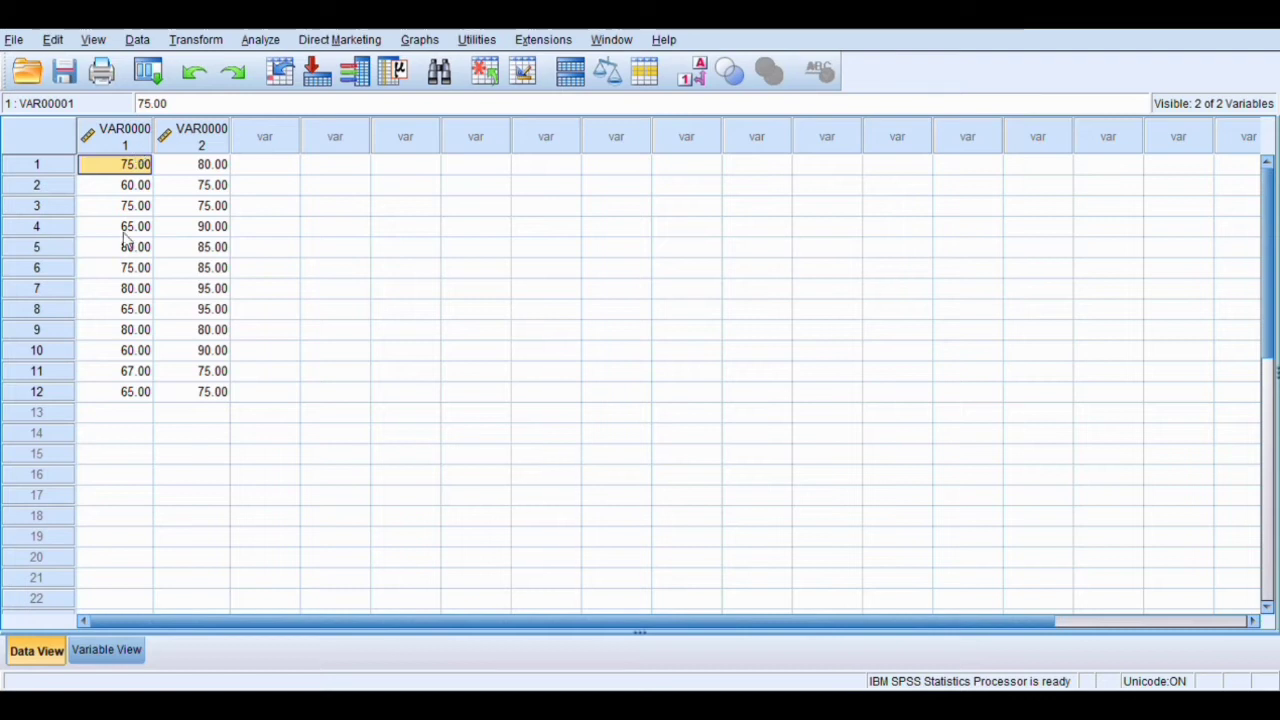
click(105, 652)
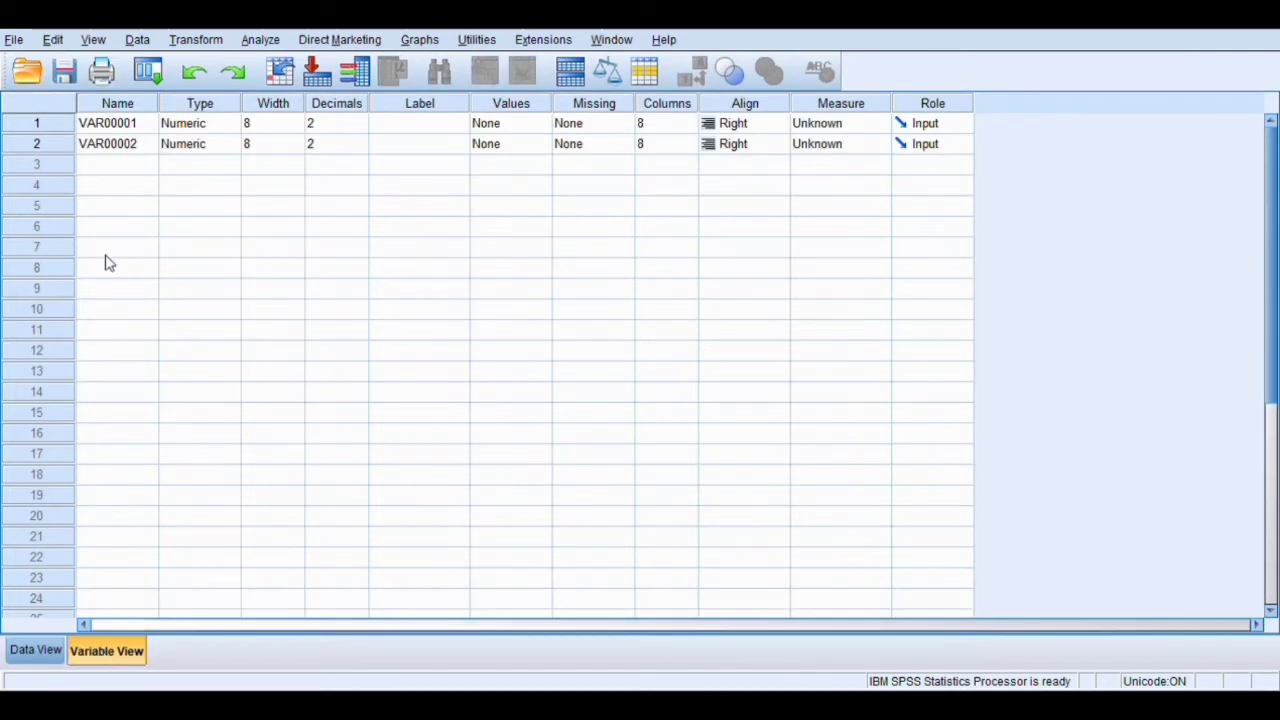
click(130, 123)
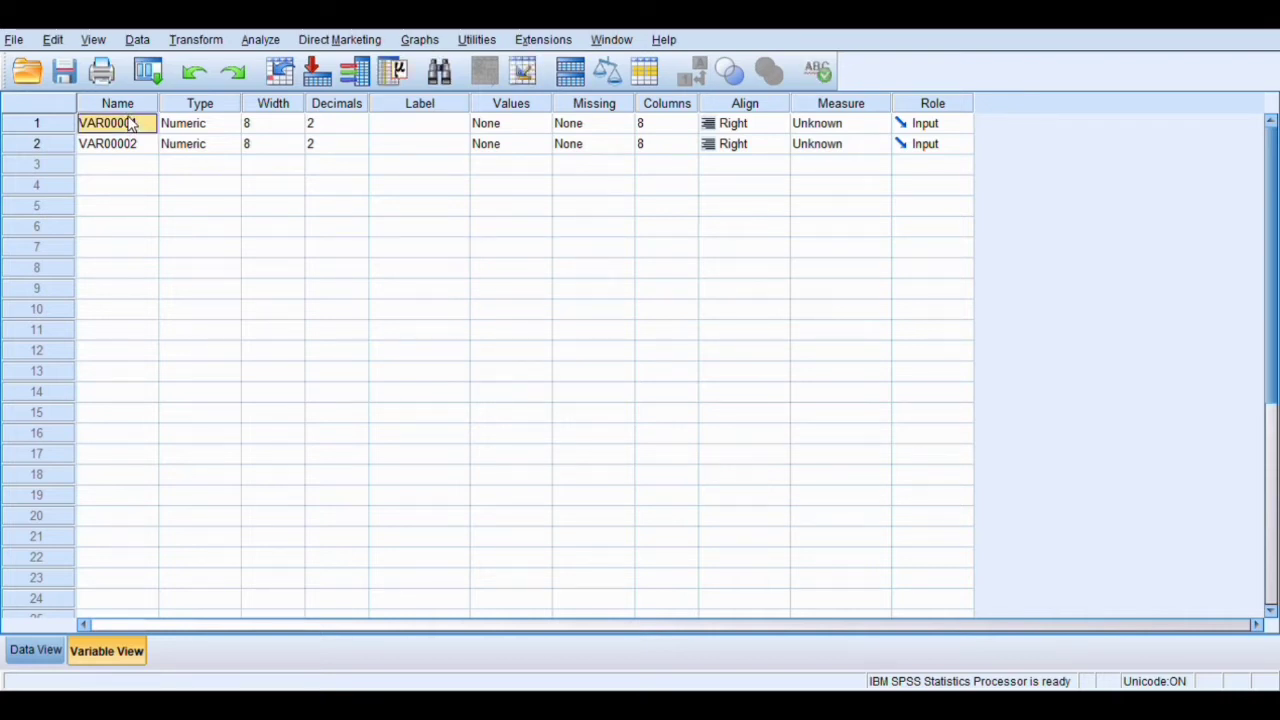
key(BackSpace)
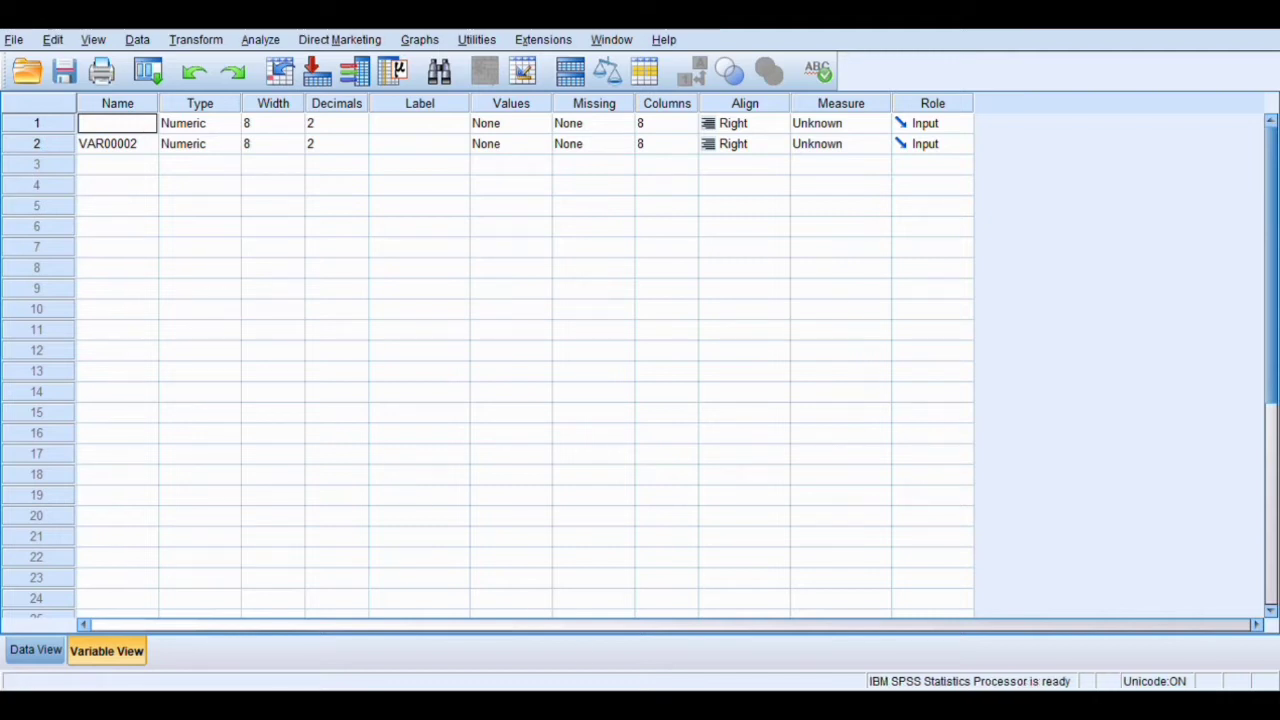
click(326, 580)
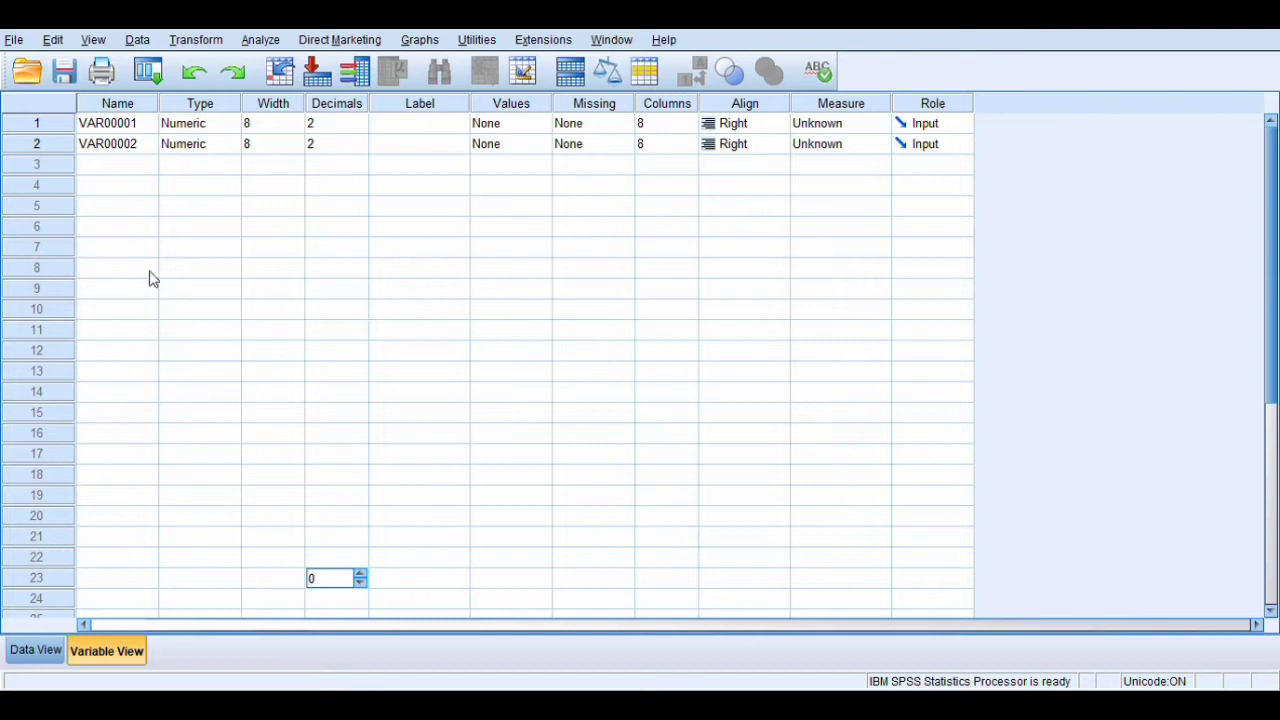
- Rename the first variable MOTIVASI and the second PRESTASI, and return to the data values
click(108, 128)
click(115, 130)
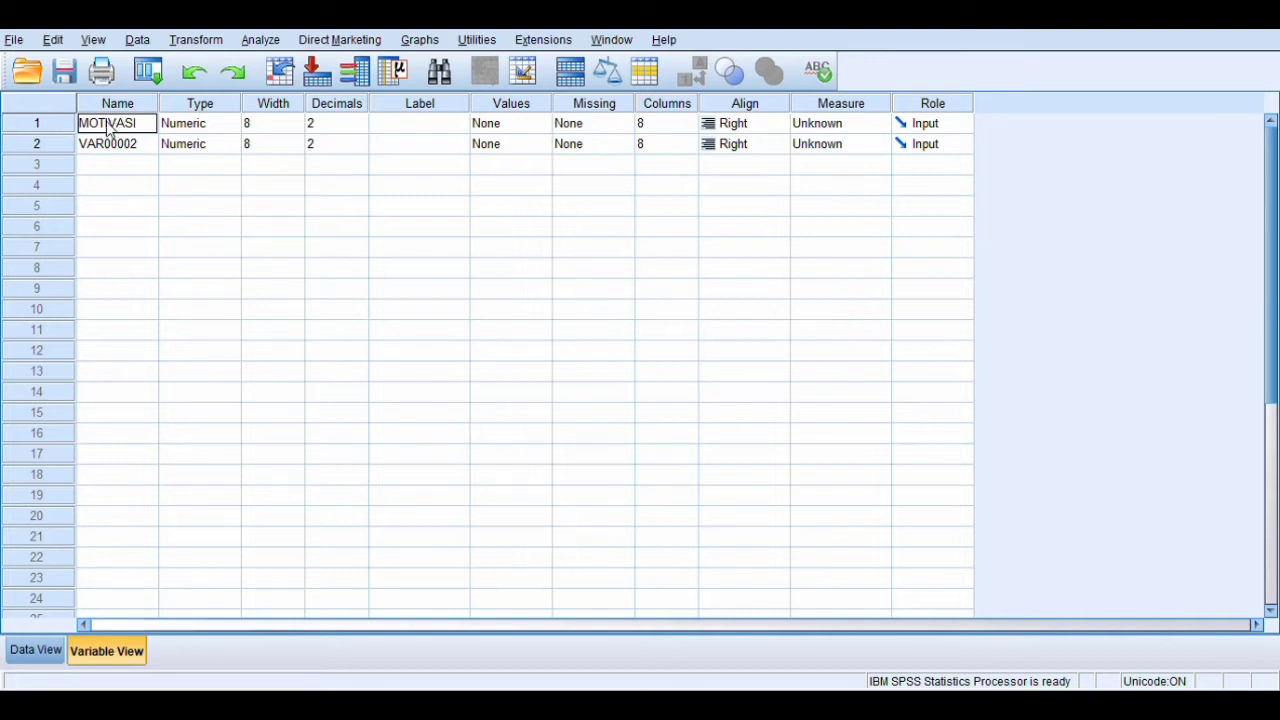
key(Return)
key(BackSpace)
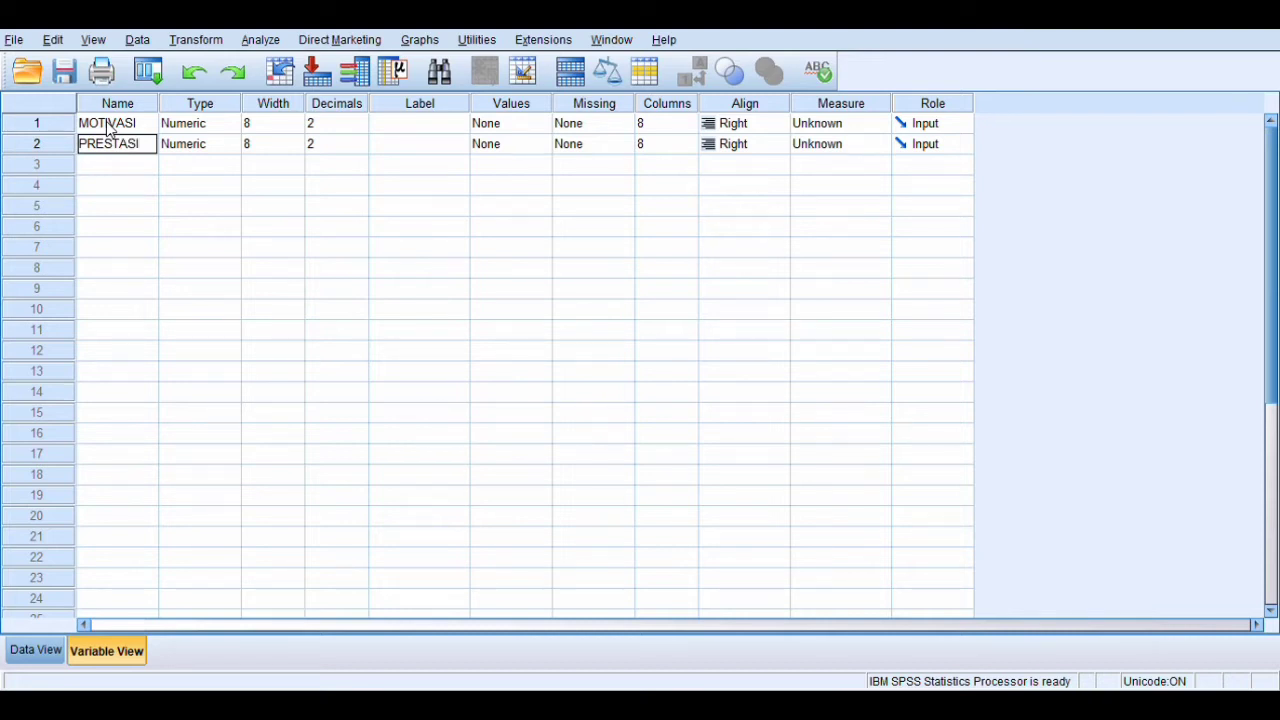
key(Return)
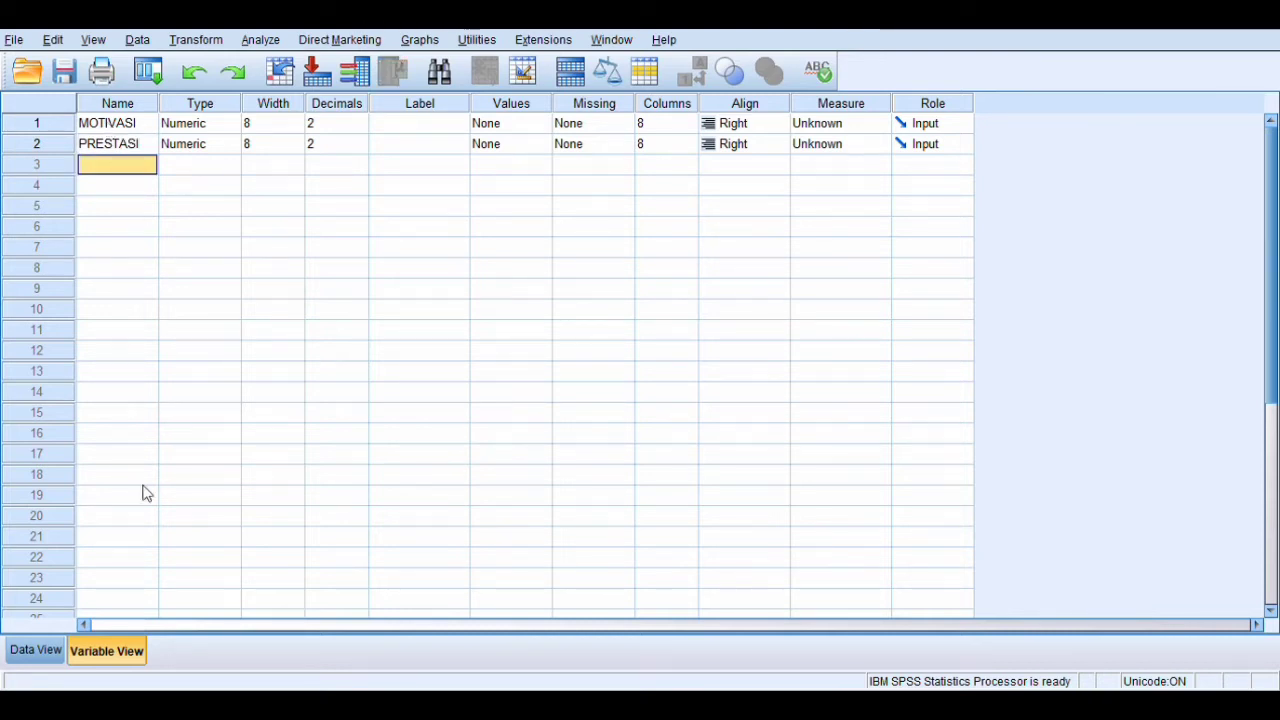
click(36, 651)
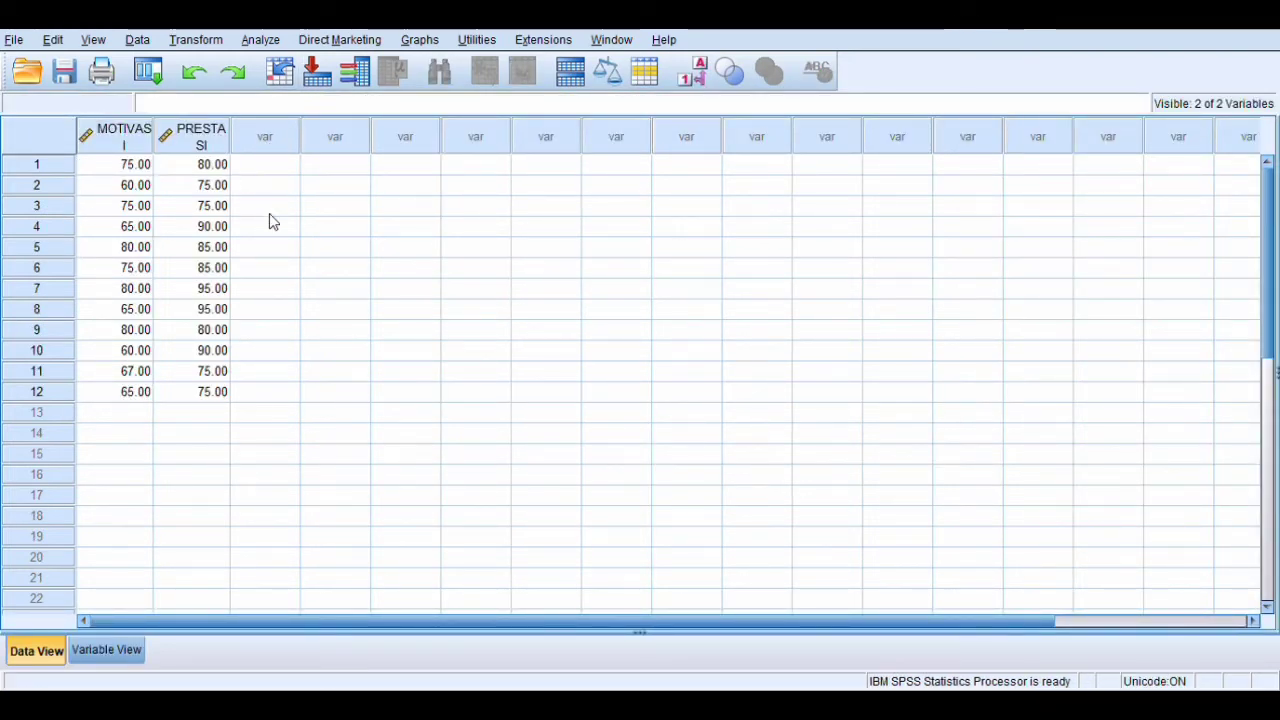
- Open the Linear Regression analysis for the MOTIVASI and PRESTASI data
click(264, 40)
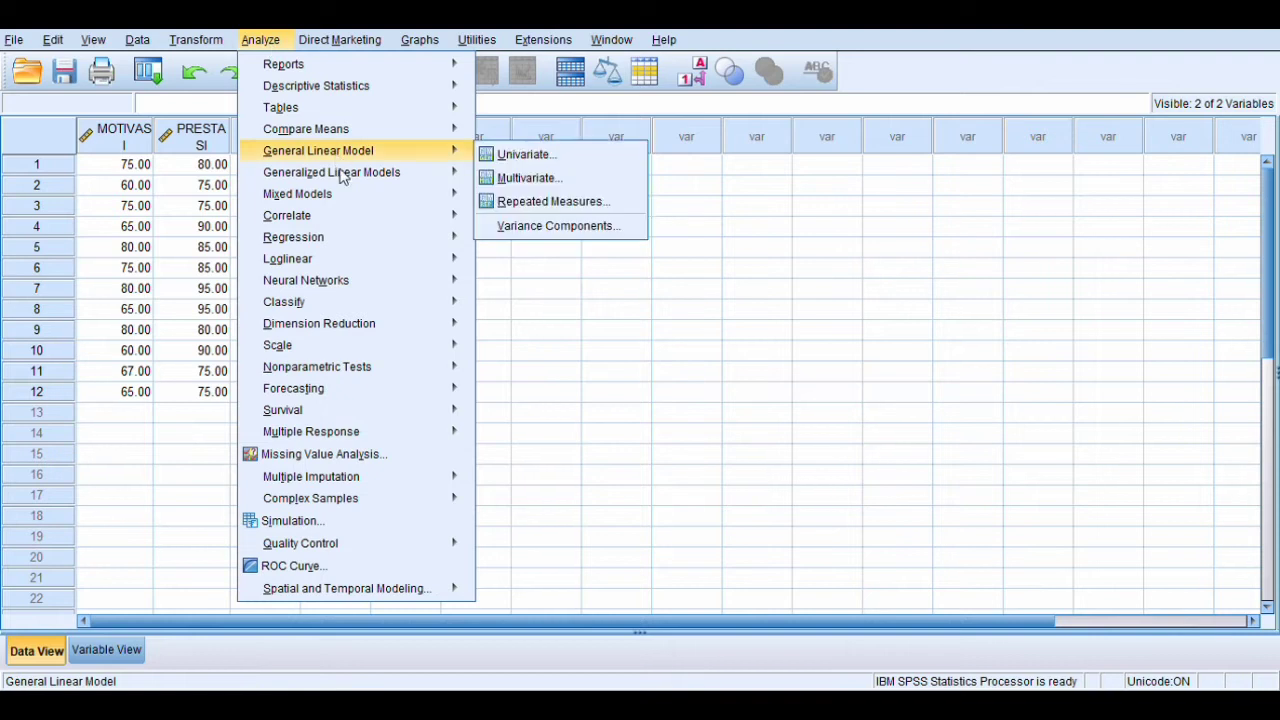
mouse_move(341, 175)
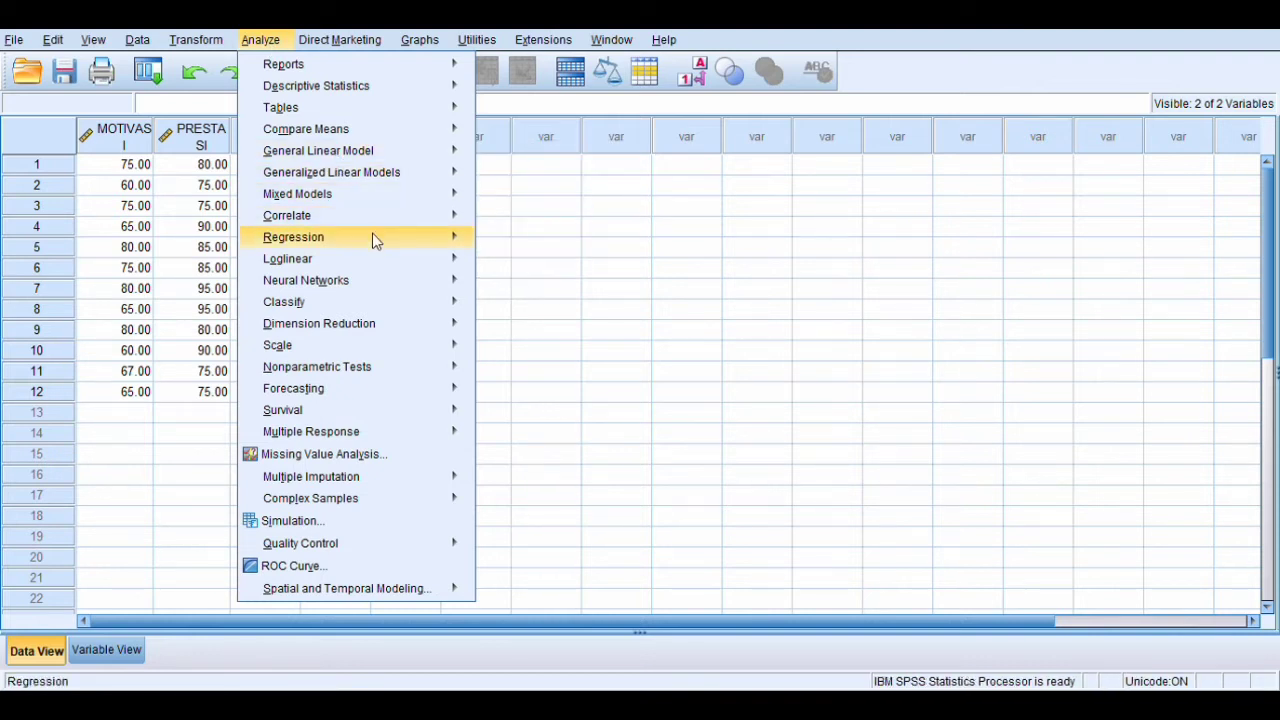
mouse_move(372, 237)
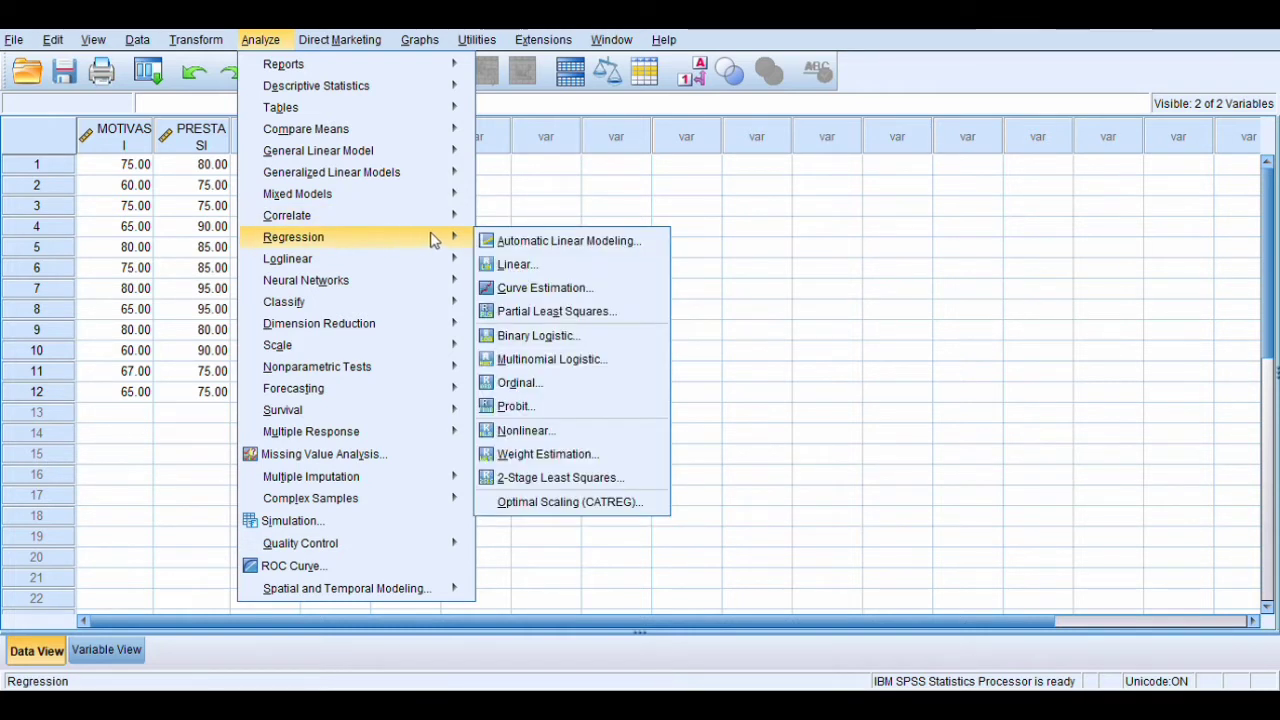
click(518, 265)
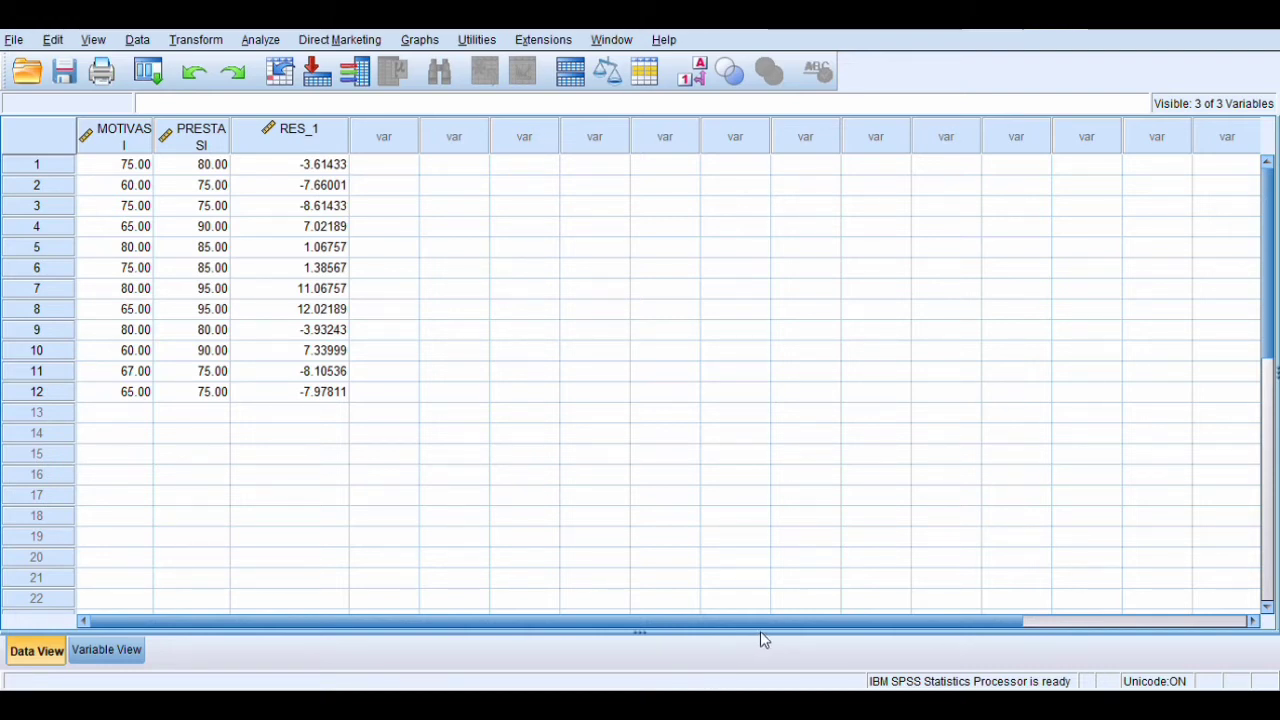
- Open the legacy nonparametric one-sample Kolmogorov-Smirnov test for checking normality
click(276, 44)
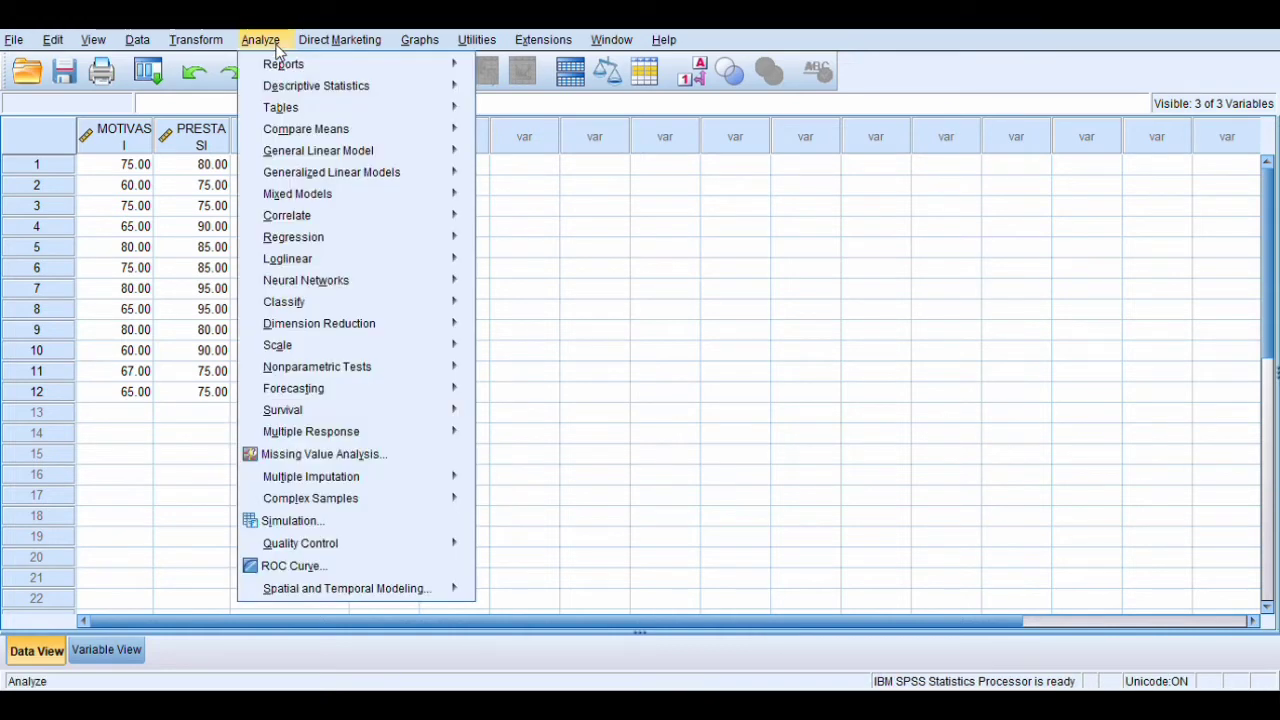
mouse_move(372, 240)
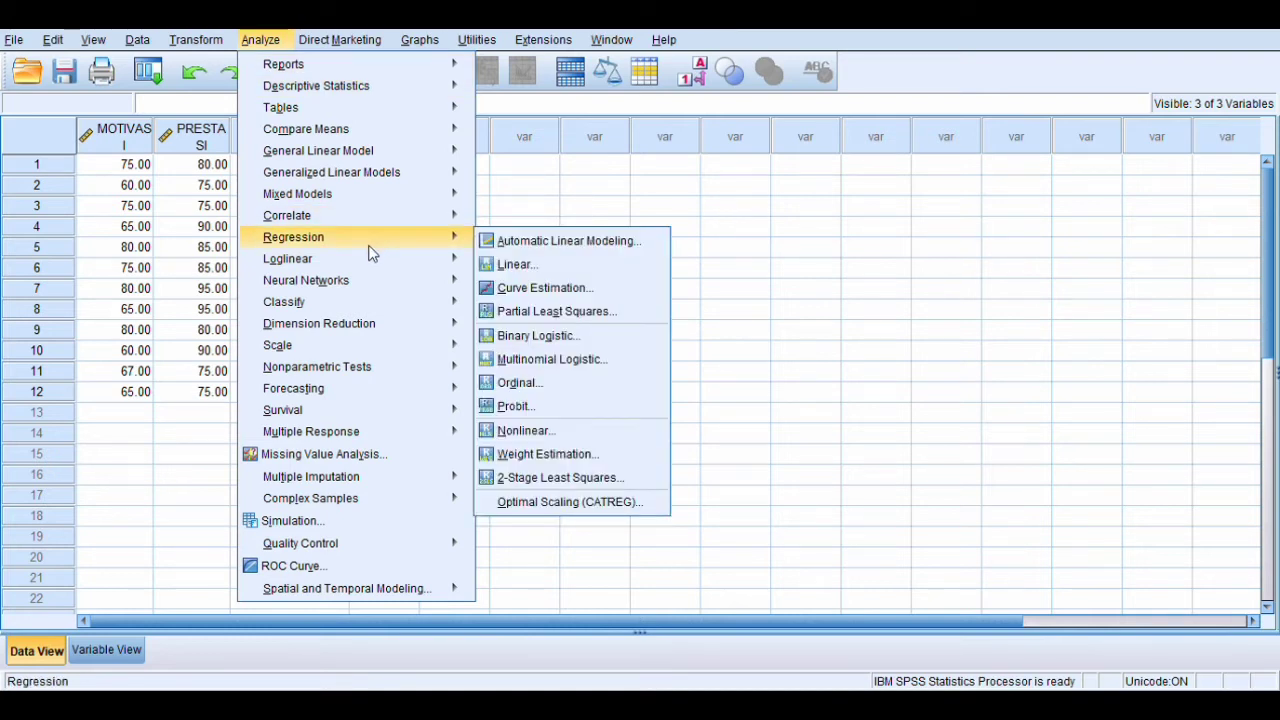
mouse_move(388, 413)
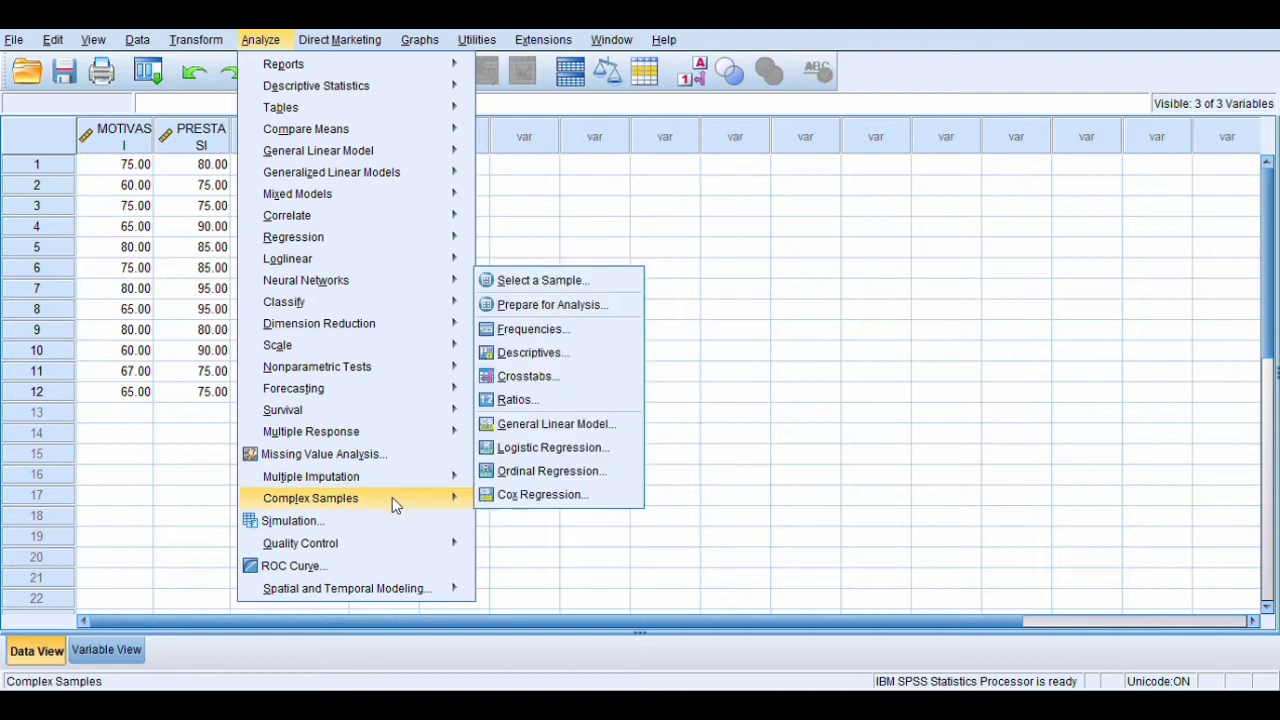
mouse_move(392, 497)
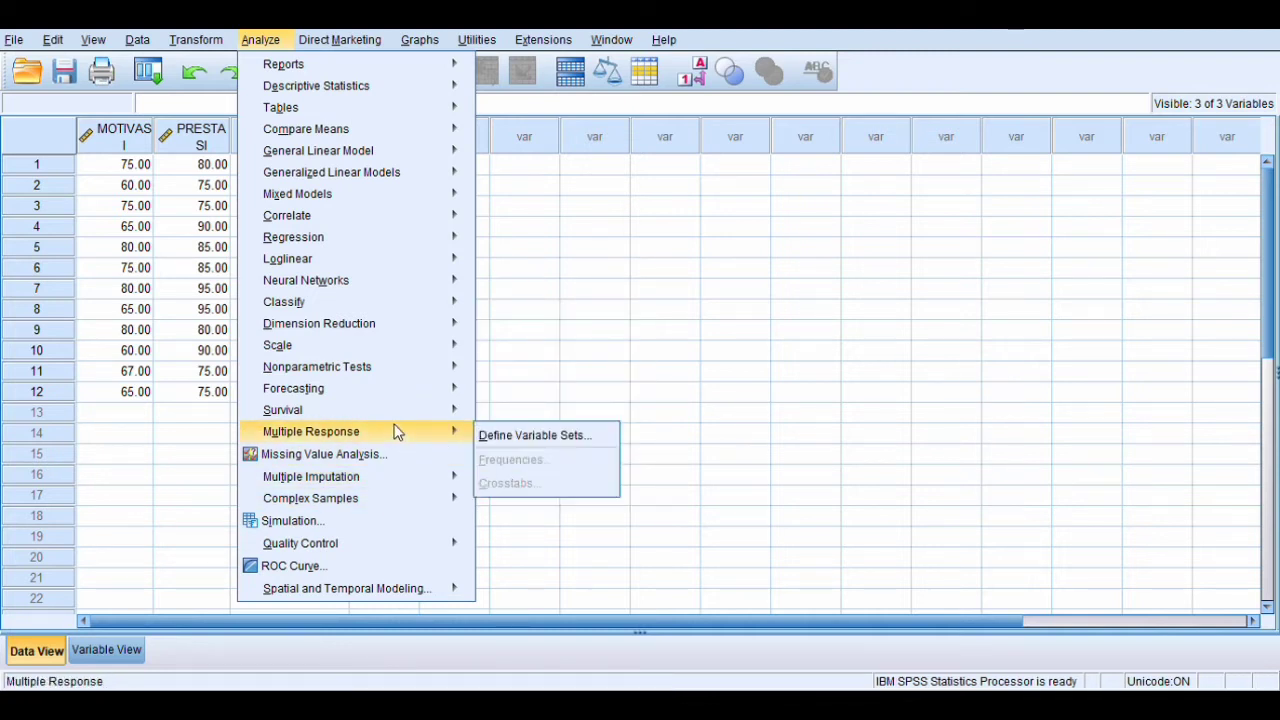
mouse_move(396, 381)
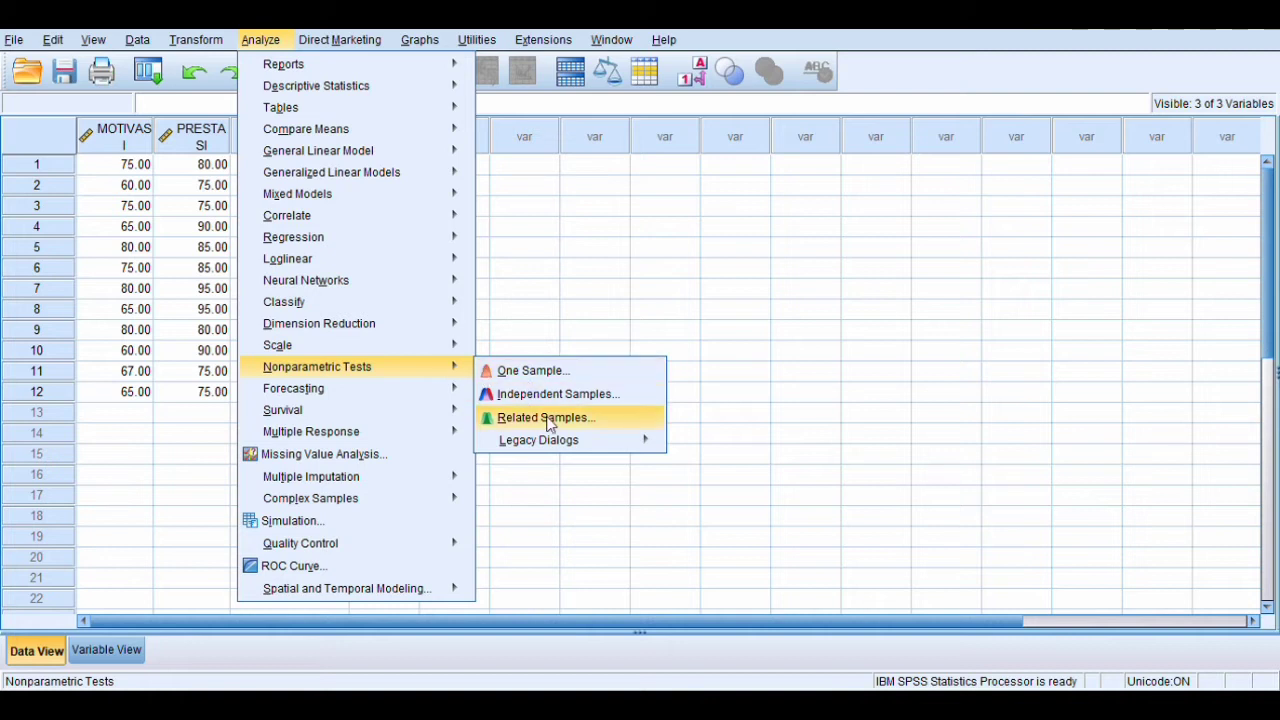
mouse_move(556, 443)
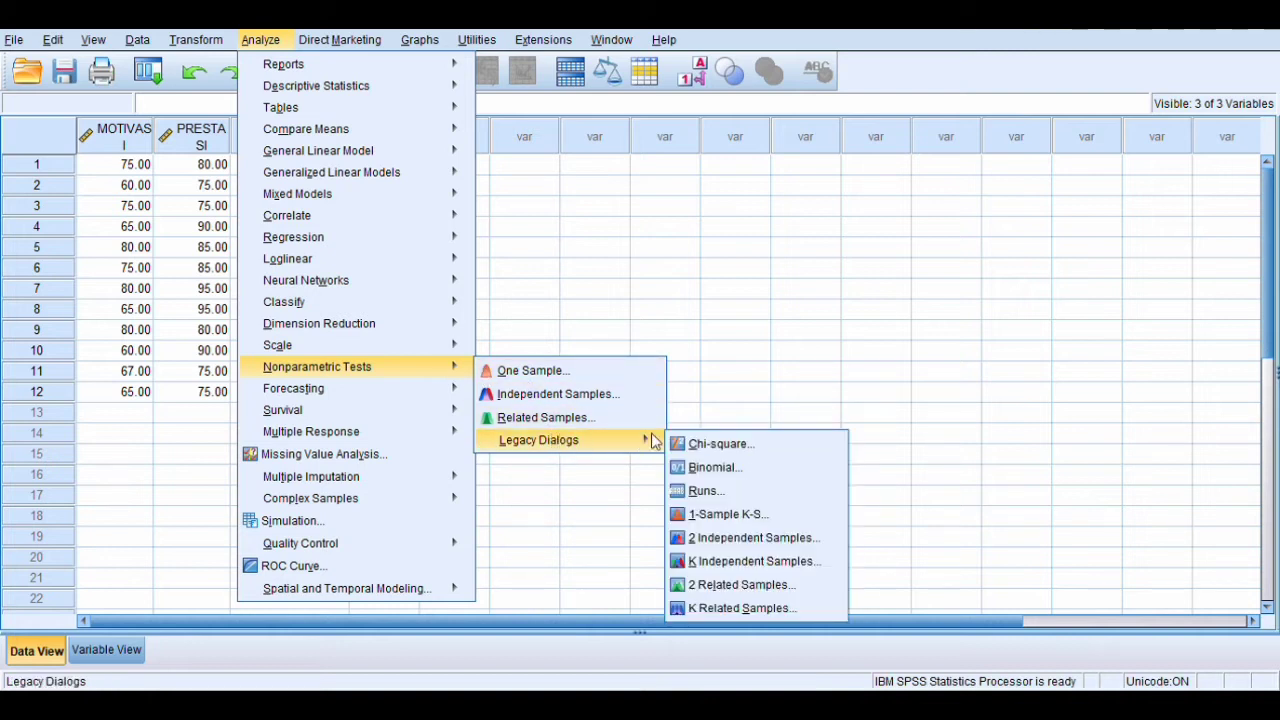
click(735, 514)
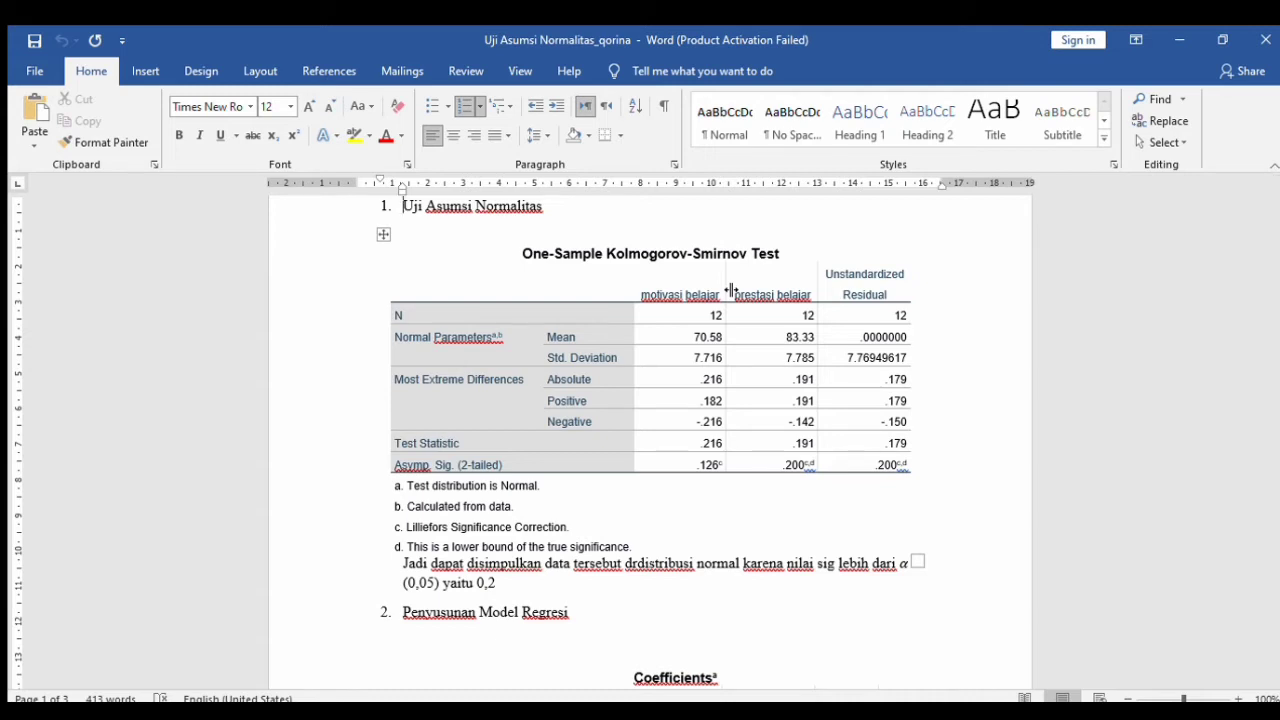
- In the Word report, examine the One-Sample Kolmogorov-Smirnov Test table and the normality conclusion beneath it
key(Down)
key(Down)
key(Down)
key(Down)
key(Down)
key(Down)
key(Down)
key(Down)
key(Down)
key(Down)
key(Down)
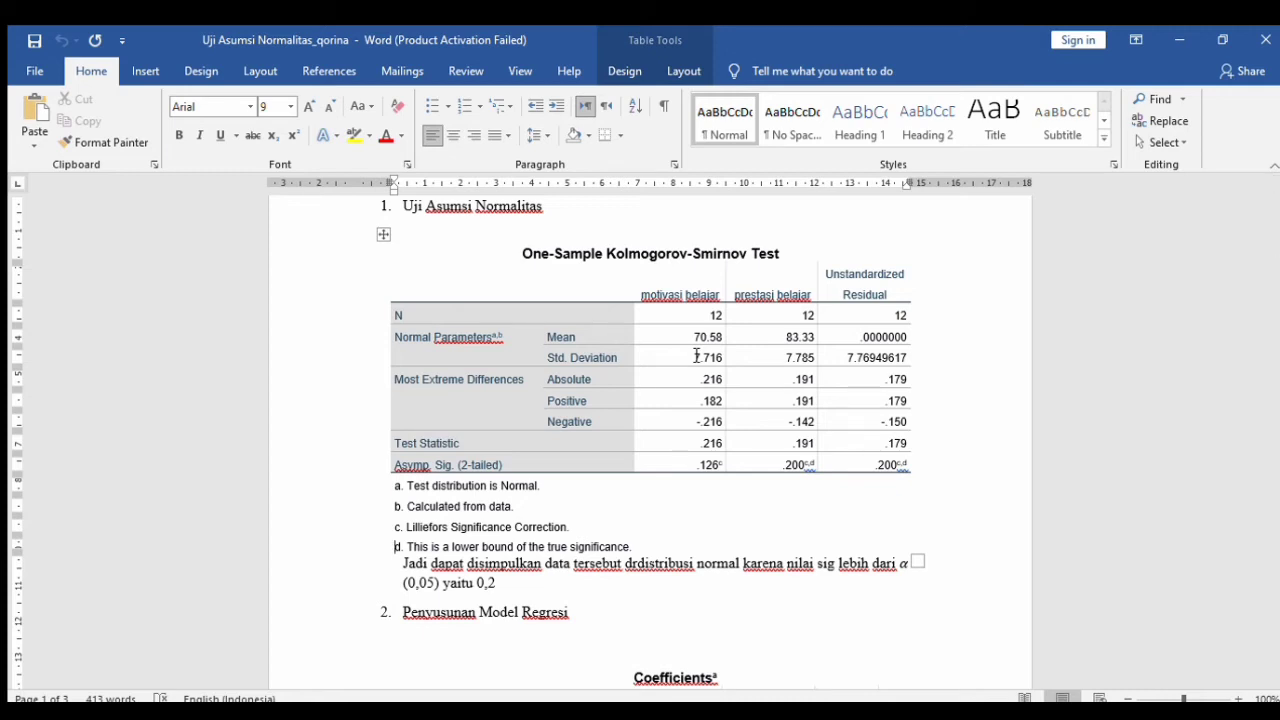
scroll(699, 358, down, 2)
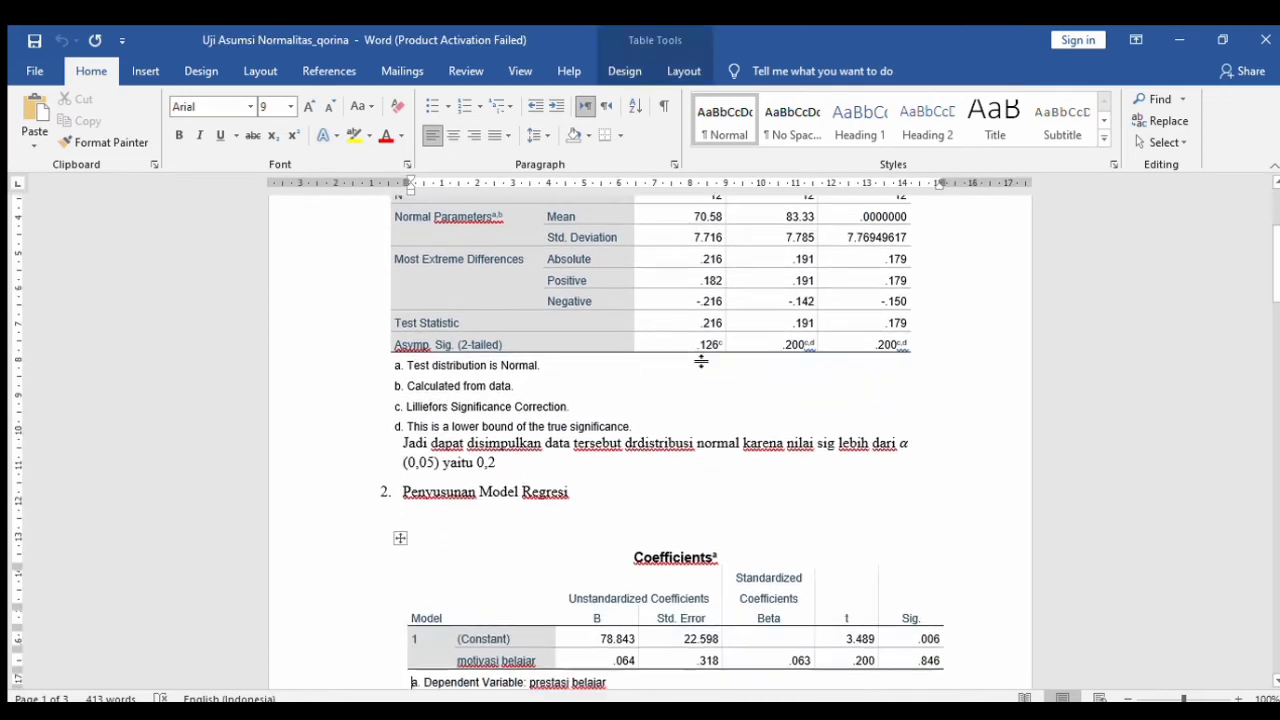
scroll(700, 360, down, 2)
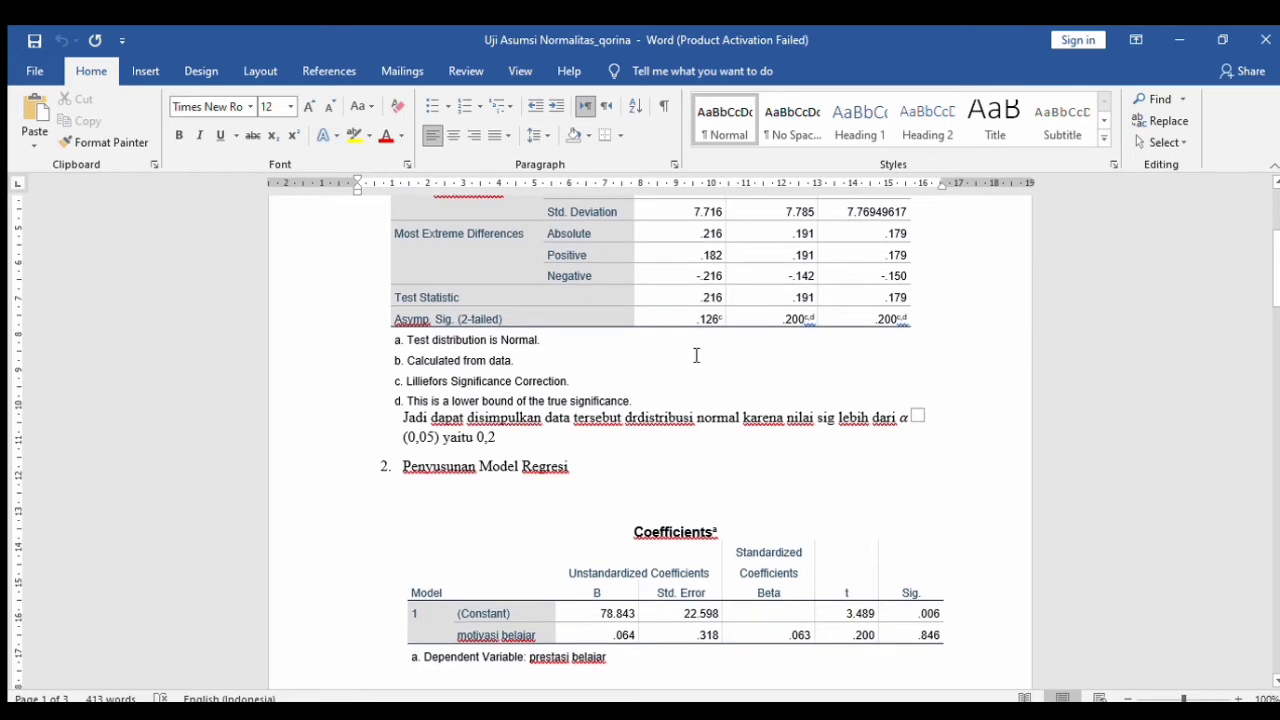
- Examine the Coefficients table in the Penyusunan Model Regresi section of the report
scroll(696, 355, down, 6)
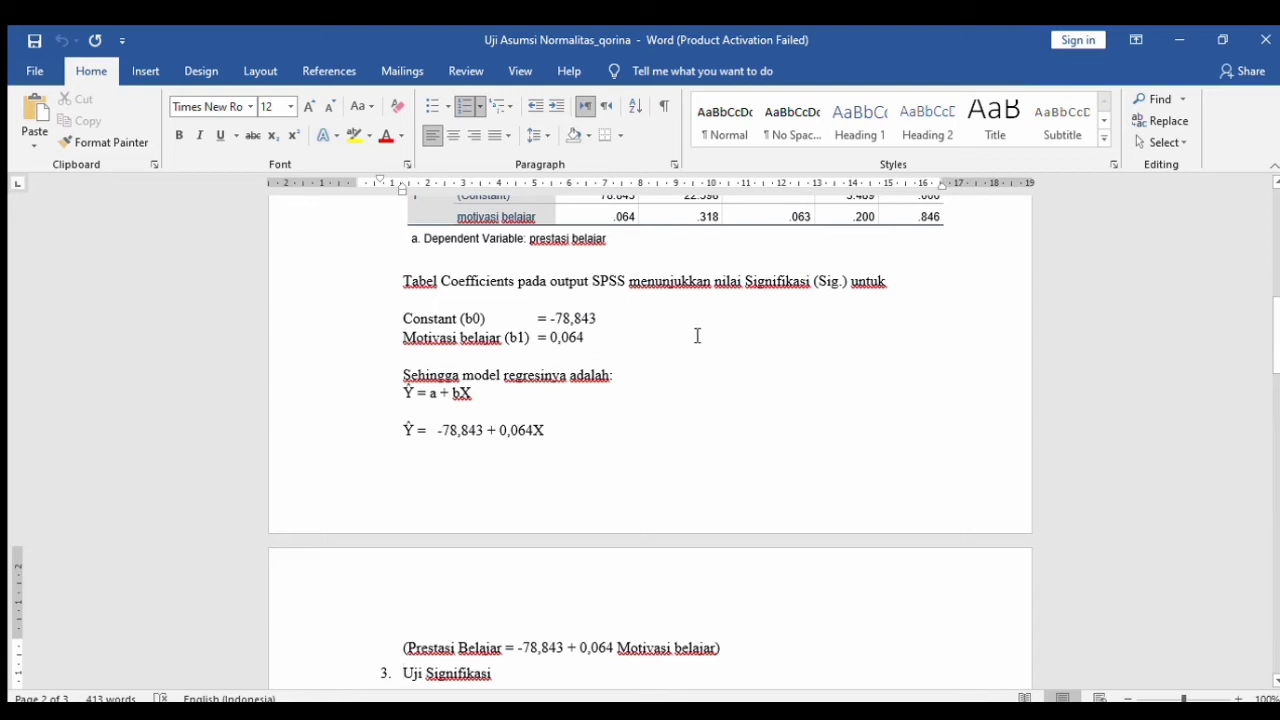
key(Up)
key(Up)
key(Up)
key(Up)
key(Up)
key(Up)
key(Up)
key(Up)
key(Up)
key(Up)
key(Up)
key(Up)
key(Up)
key(Up)
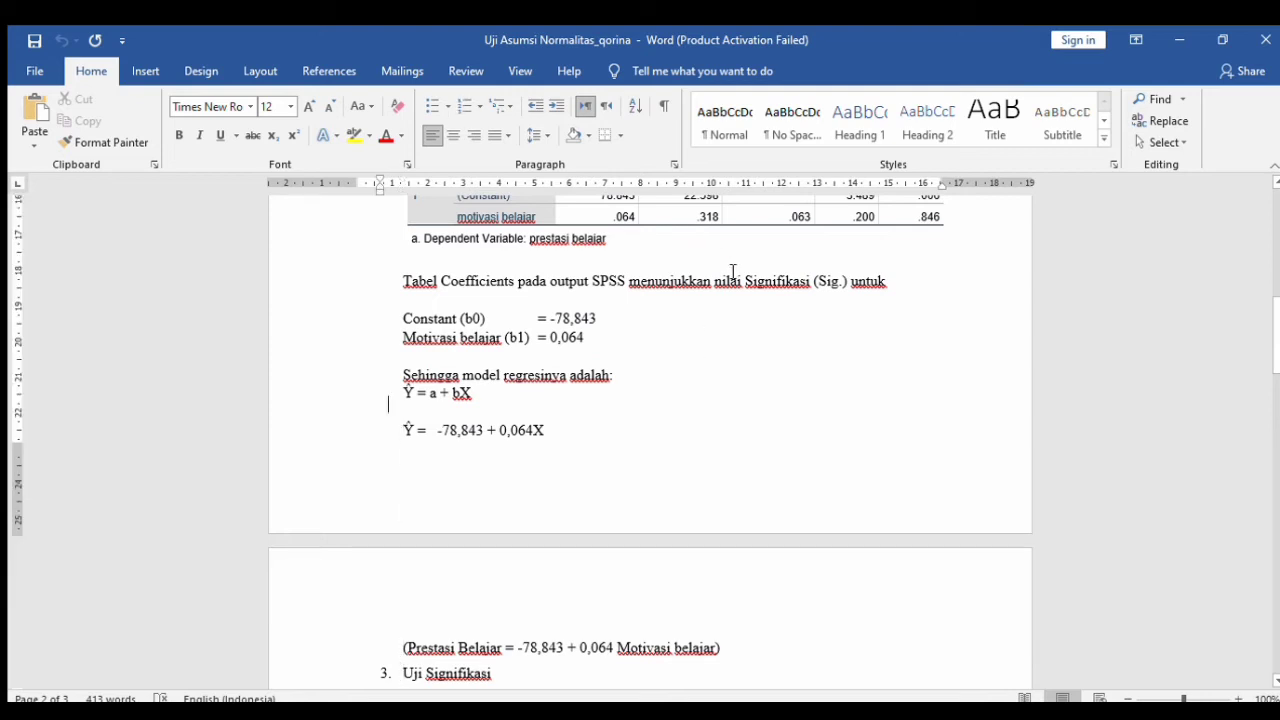
key(Up)
key(Up)
key(Up)
key(Up)
key(Up)
key(Up)
key(Up)
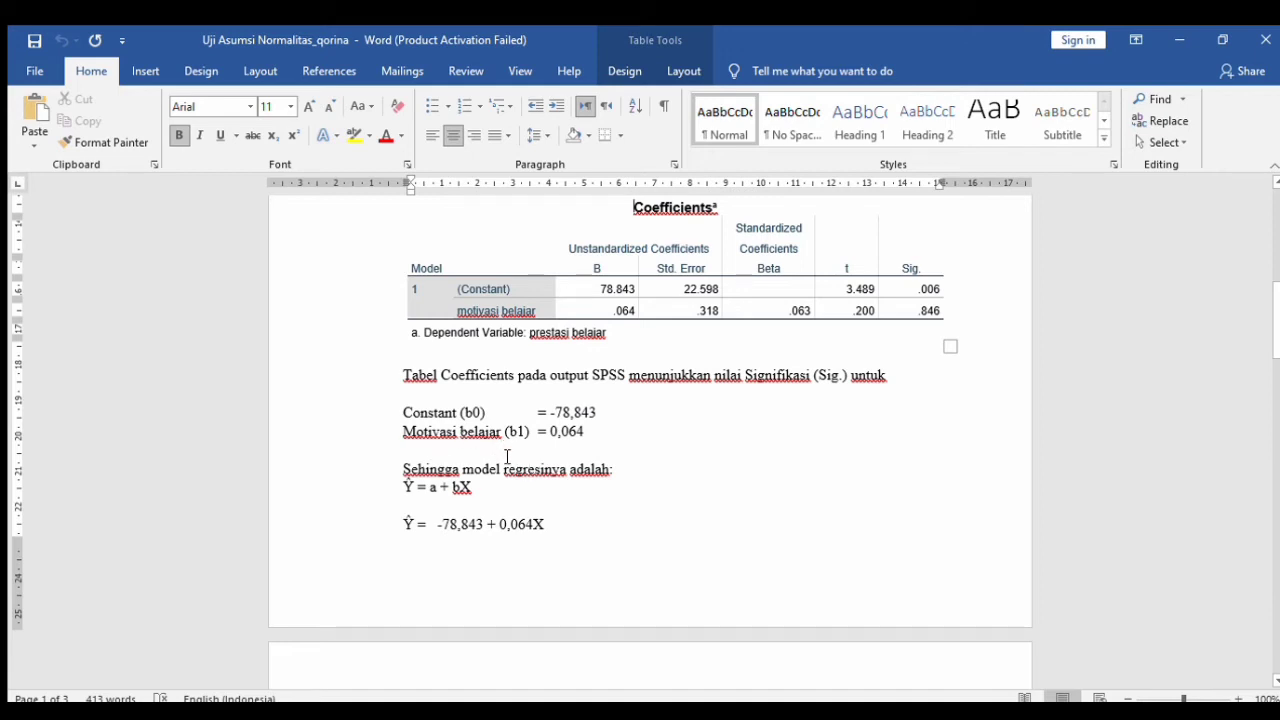
- Read the constant, the motivation coefficient and the regression equation built from the Coefficients table
key(Down)
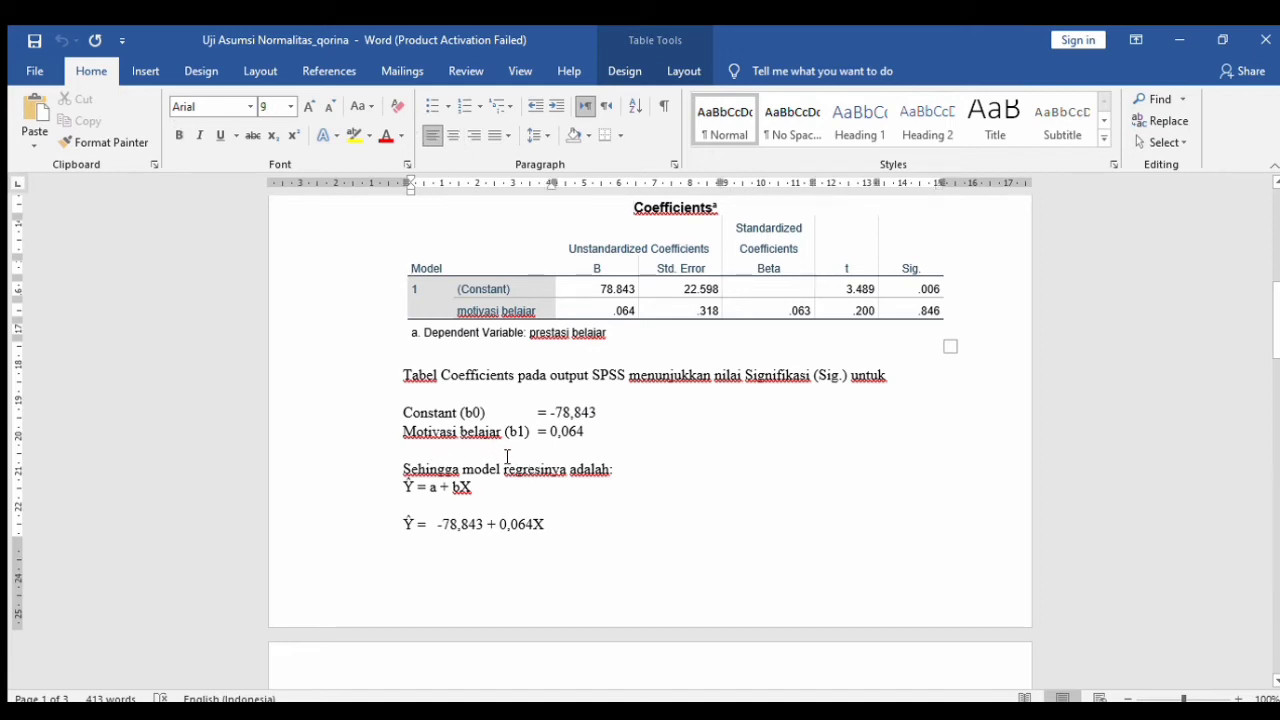
click(505, 452)
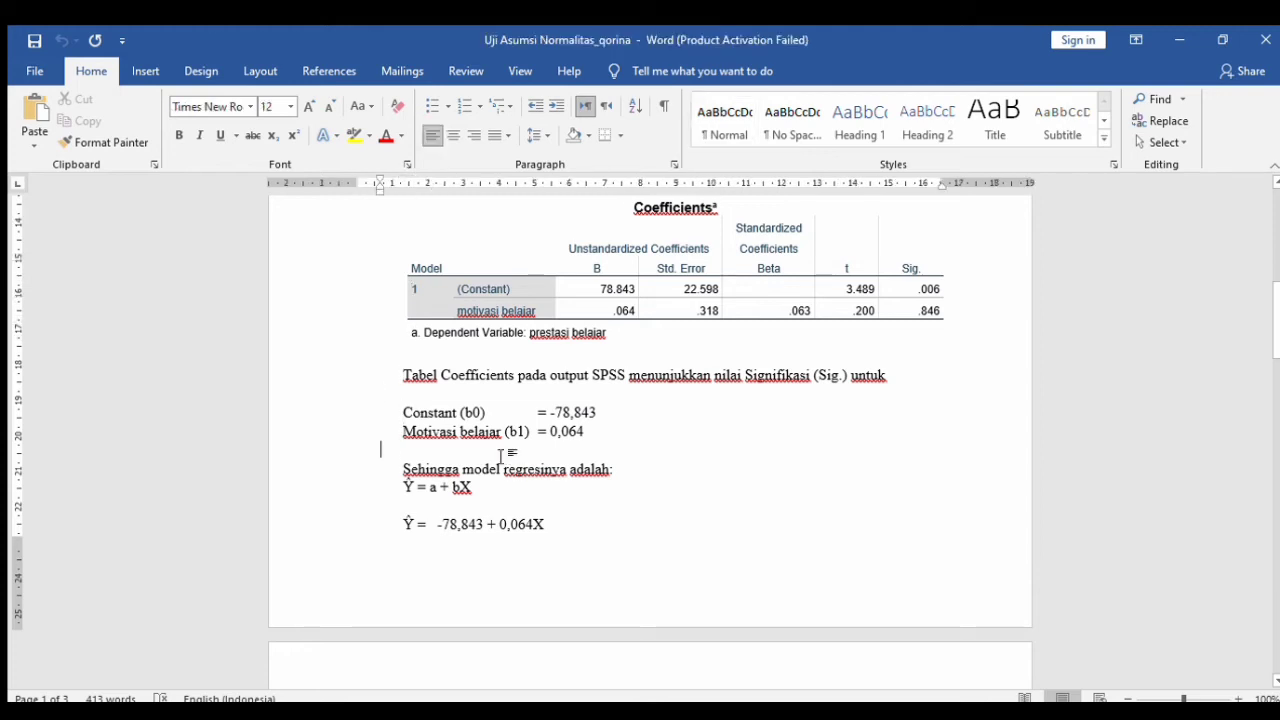
key(Down)
key(Down)
key(Down)
key(Down)
key(Down)
key(Down)
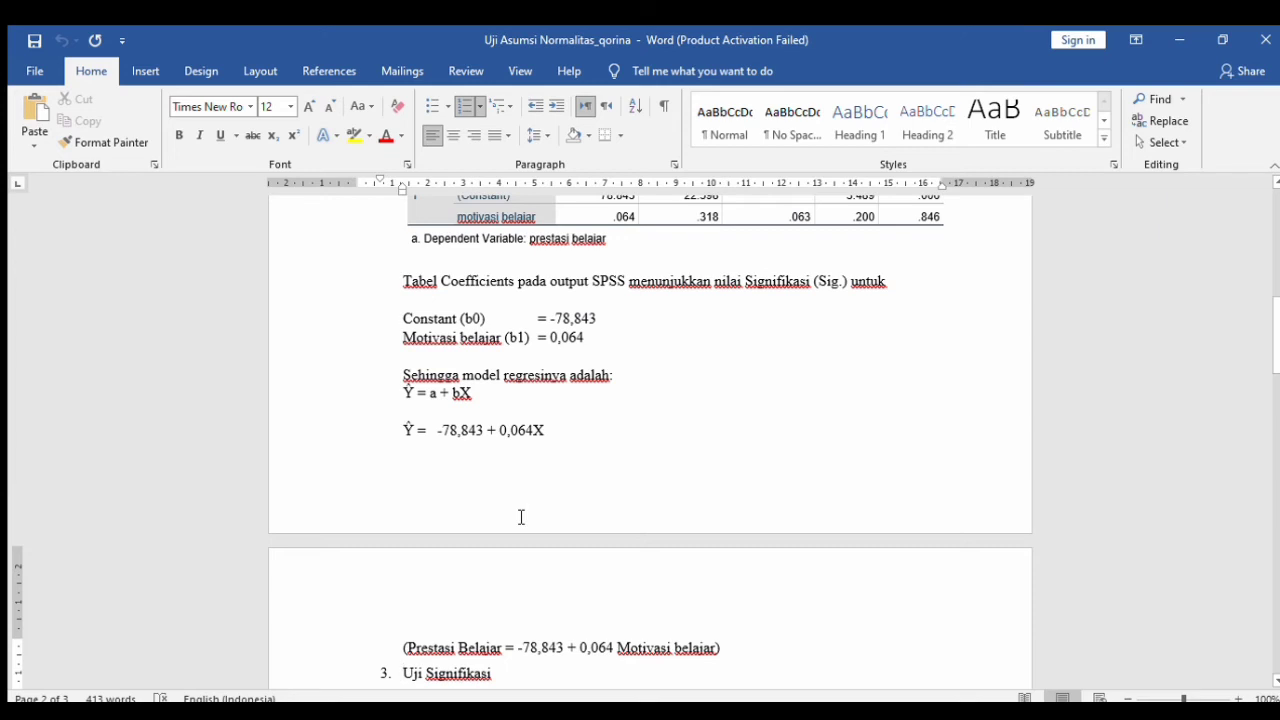
- Read the Uji Signifikasi section, covering the hypotheses, significance level, ANOVA table, test criterion and conclusion
scroll(521, 517, down, 5)
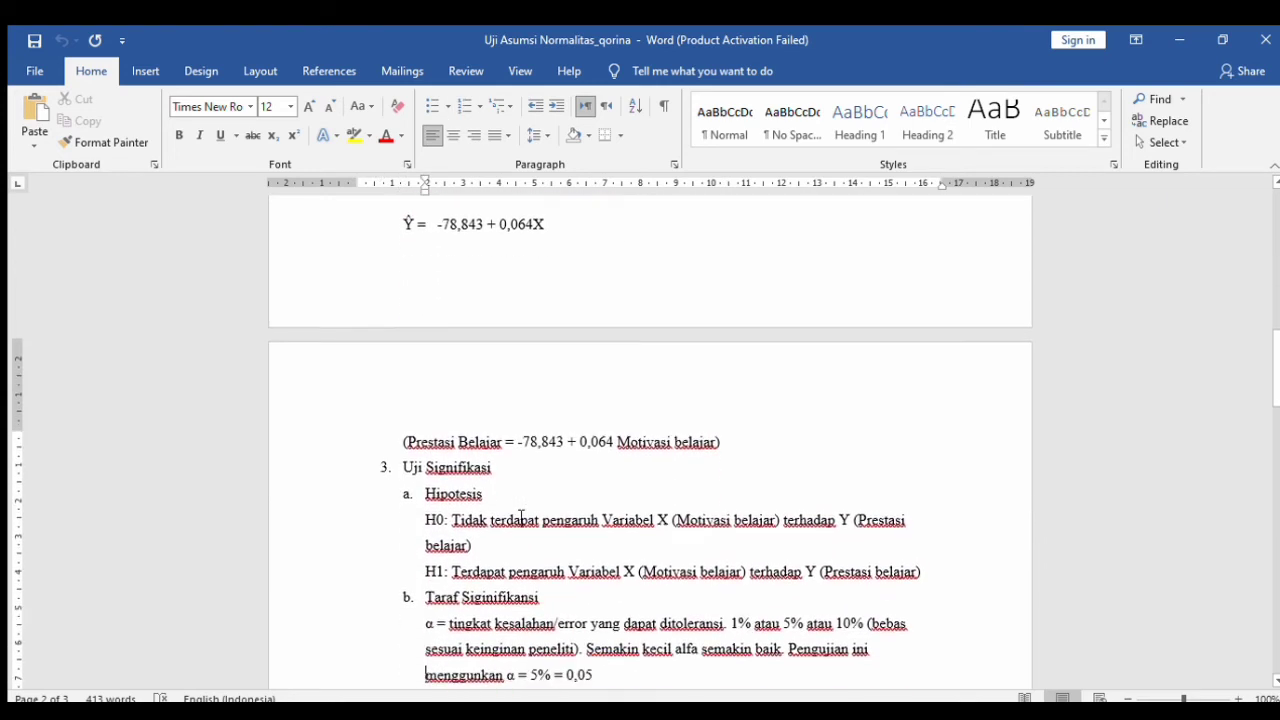
key(Down)
key(Down)
key(Down)
key(Down)
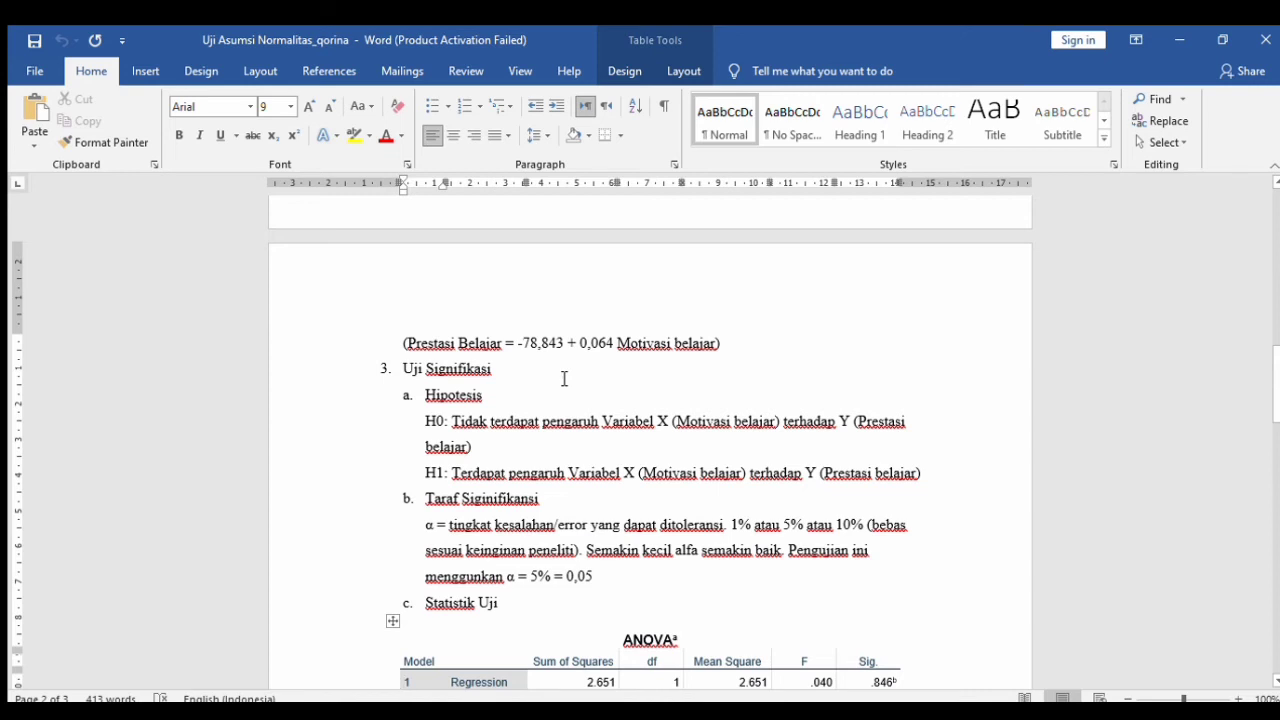
scroll(564, 379, down, 2)
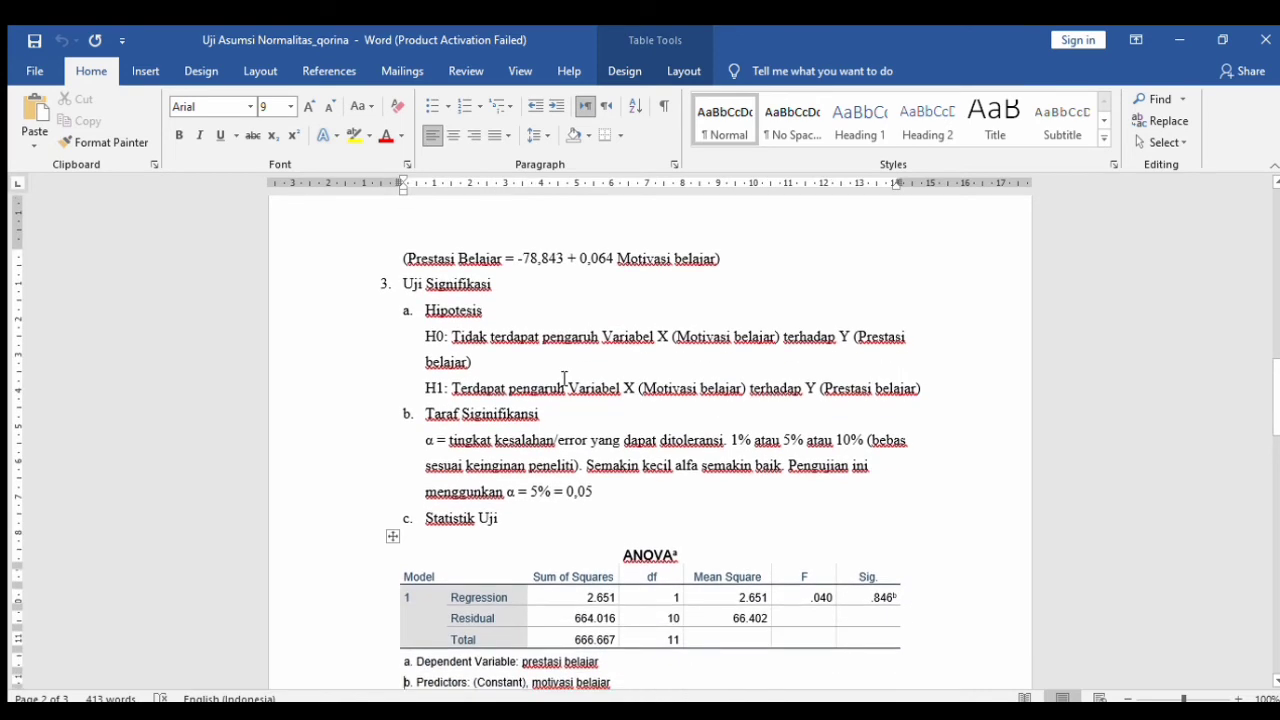
key(Down)
key(Down)
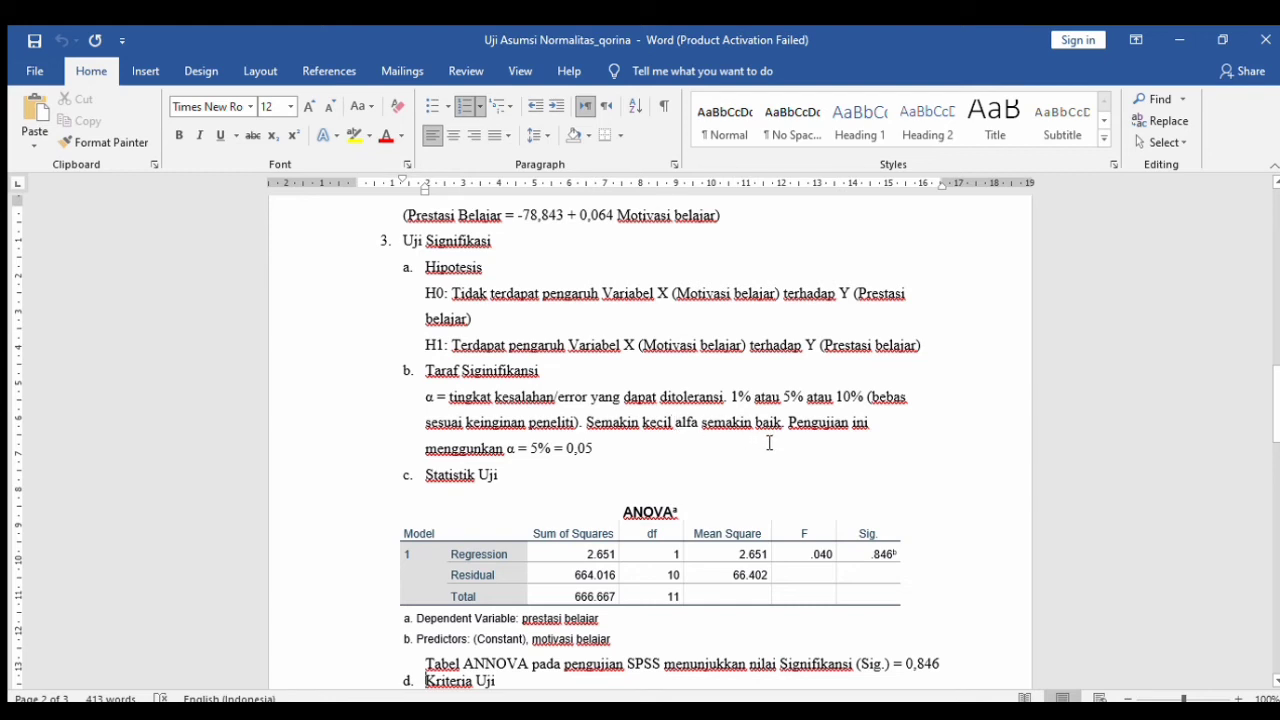
scroll(769, 443, down, 3)
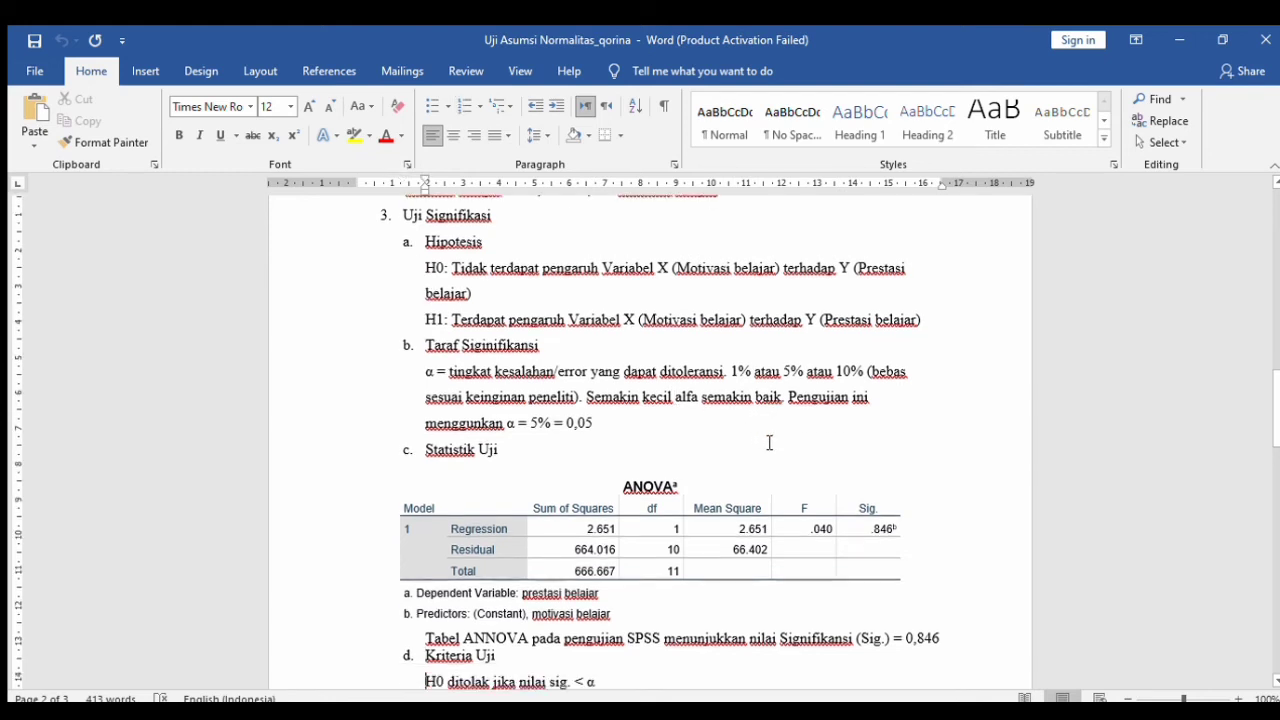
click(769, 443)
scroll(769, 443, down, 3)
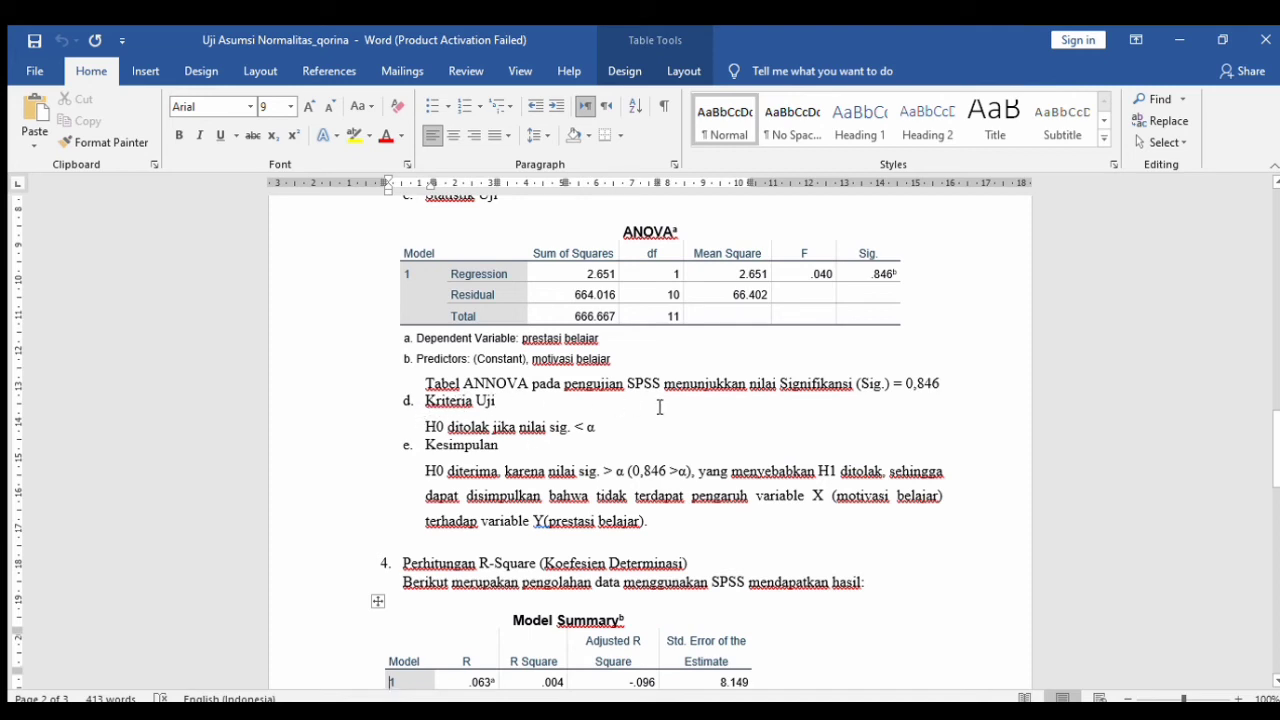
- Insert a blank line after the sentence reporting the ANOVA significance value, above the Kriteria Uji item
click(957, 379)
key(Return)
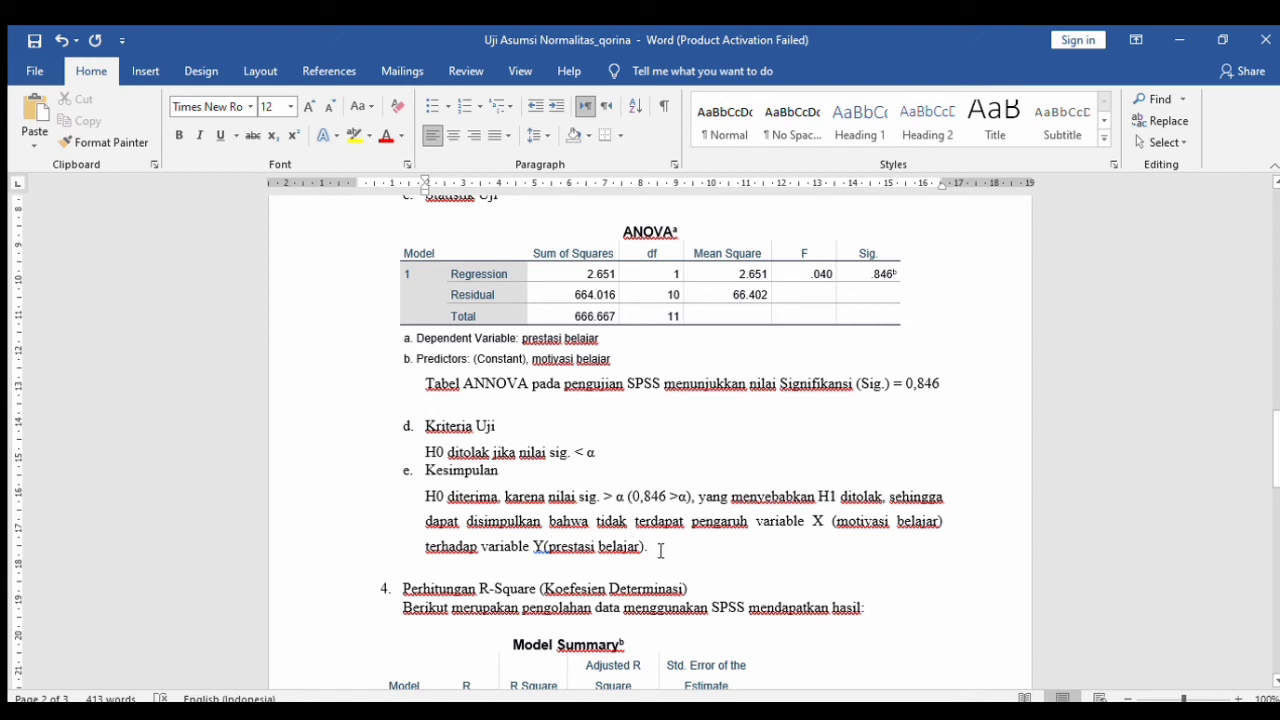
- Read the Perhitungan R-Square section, including the Model Summary table and its interpretation on the last page
key(Down)
key(Down)
key(Down)
key(Down)
key(Down)
key(Down)
key(Down)
key(Down)
key(Down)
key(Down)
key(Down)
key(Down)
key(Down)
key(Down)
key(Down)
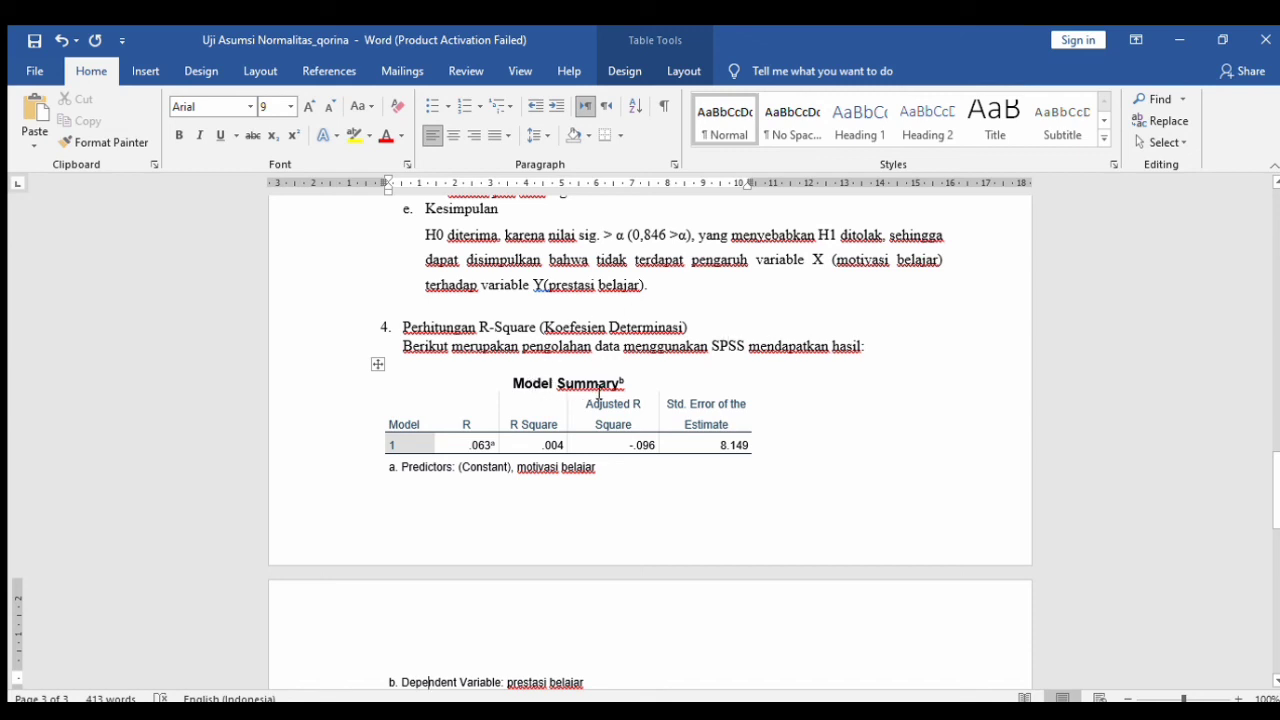
key(Down)
key(Down)
key(Down)
key(Down)
key(Down)
key(Down)
key(Down)
key(Down)
key(Down)
key(Down)
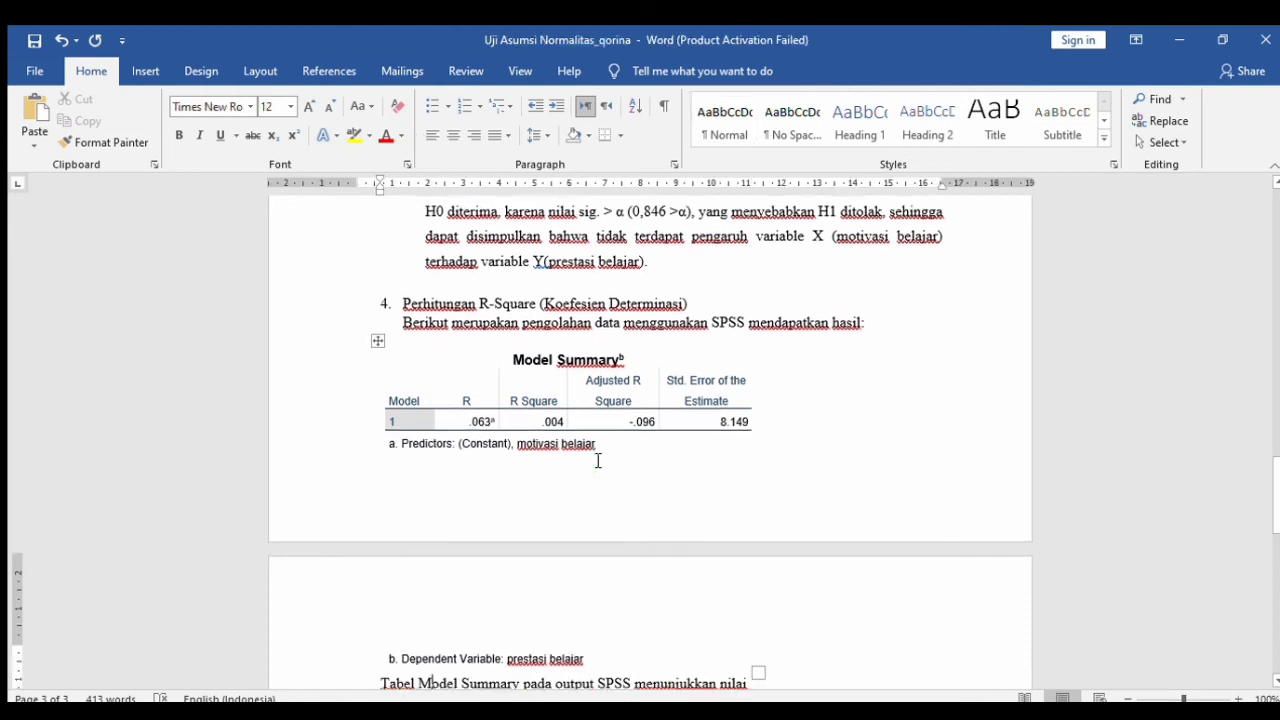
key(Down)
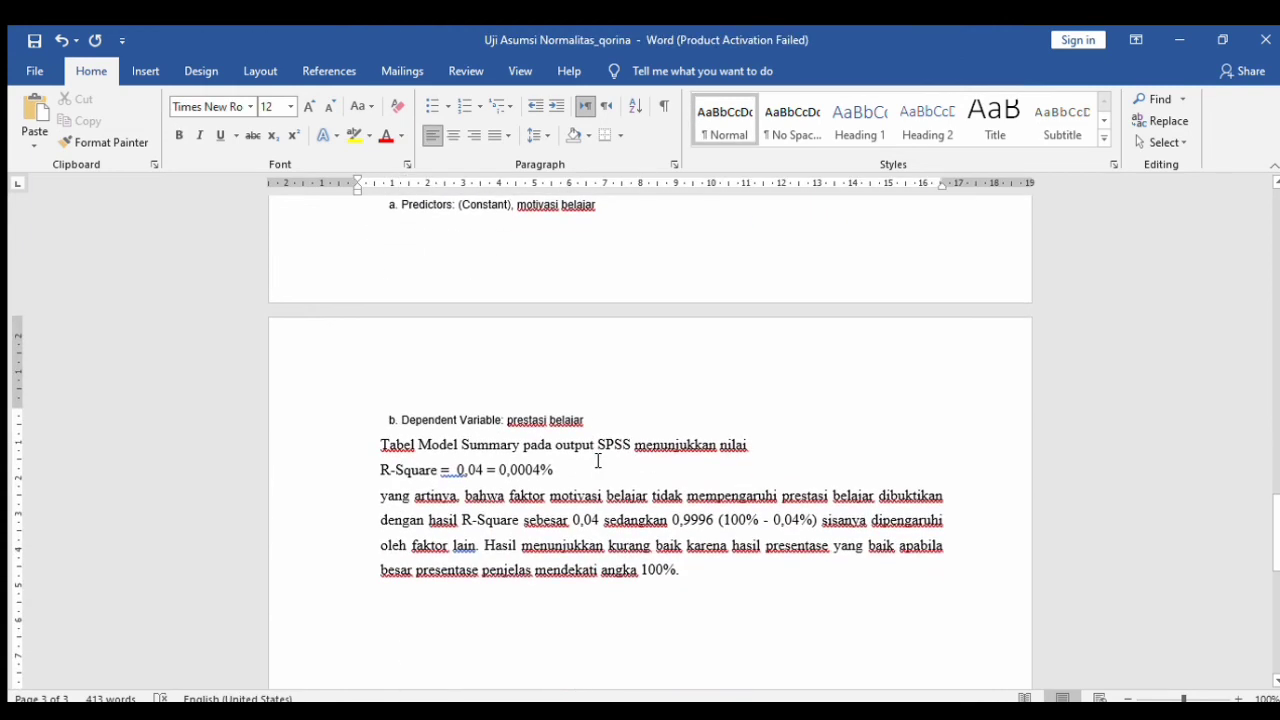